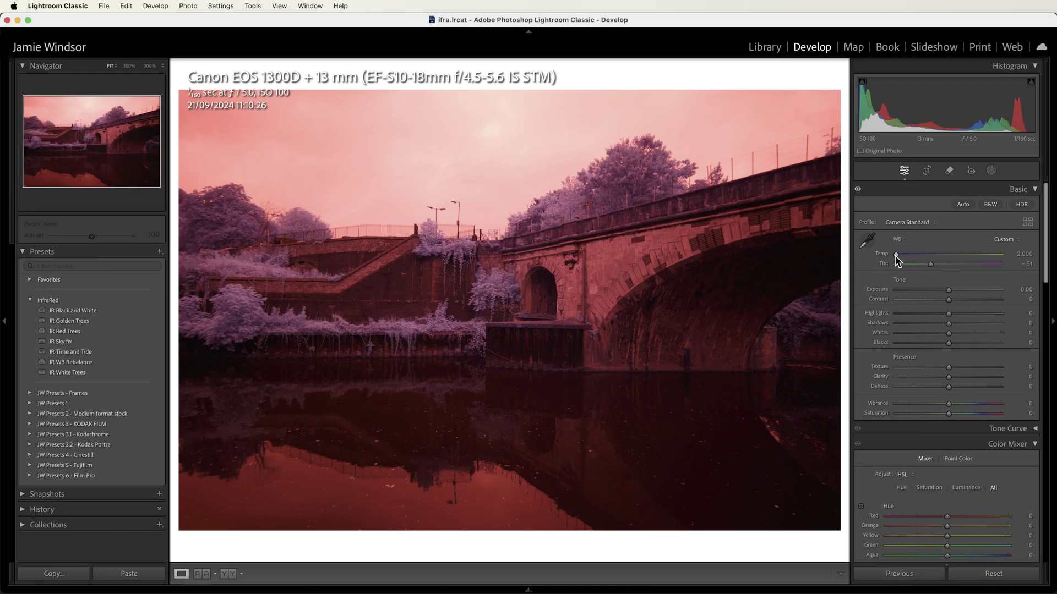
Undo the IR WB Rebalance preset to keep the pink look, then send the photo to Photoshop.
drag(895, 255, 825, 258)
click(77, 363)
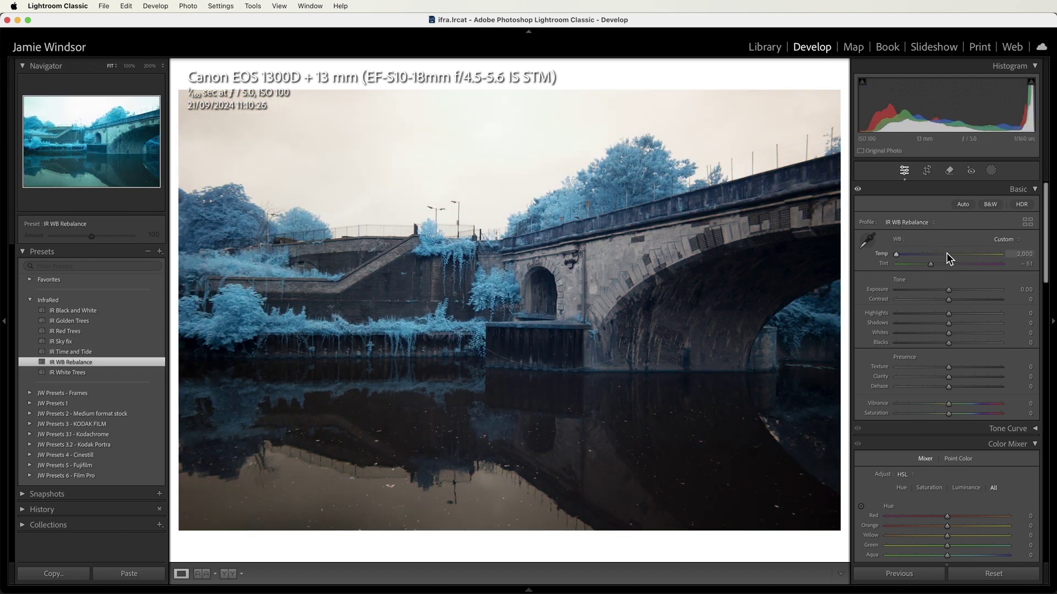
key(super+z)
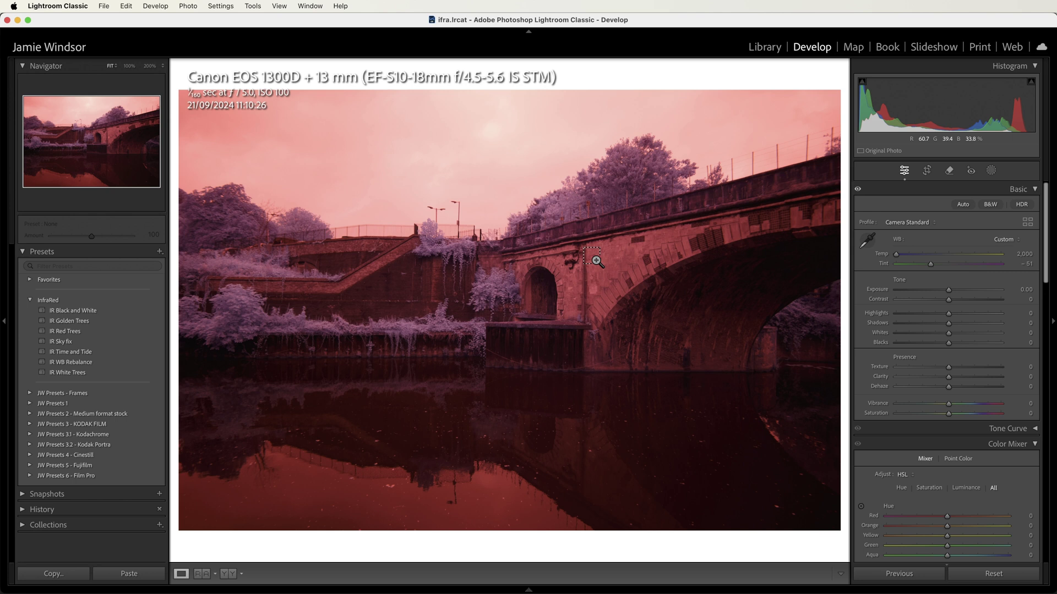
key(super+e)
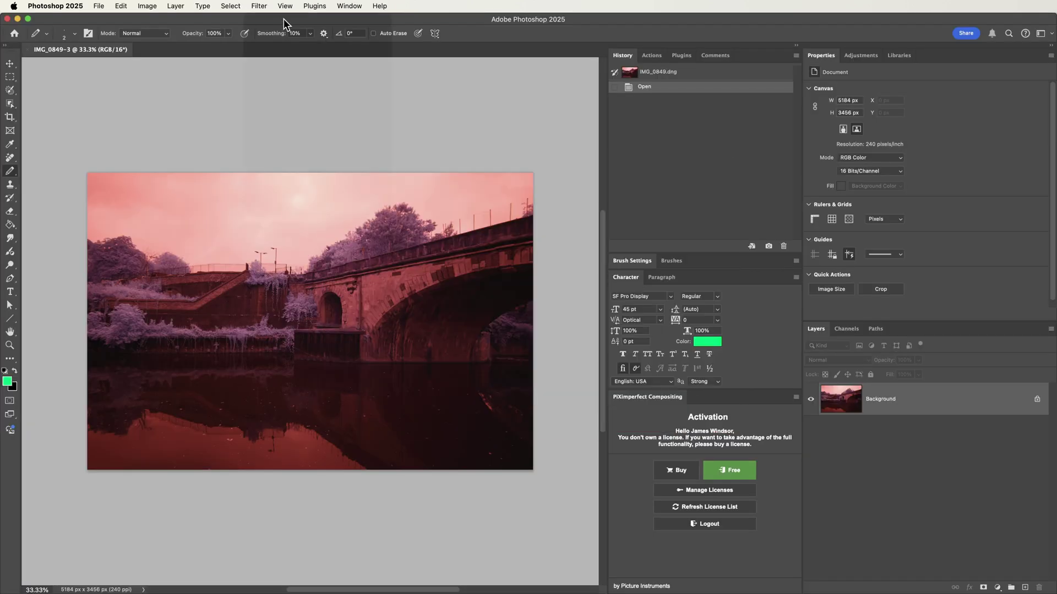
In the Camera Raw Filter, set white balance from the bridge stonework (Temp −100, Tint −64).
click(259, 7)
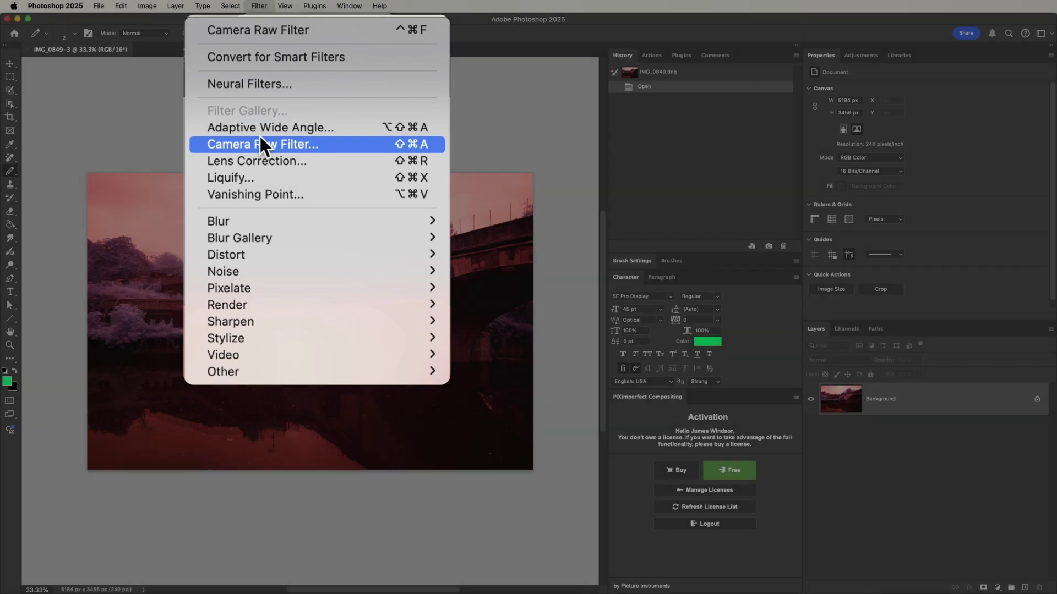
click(260, 142)
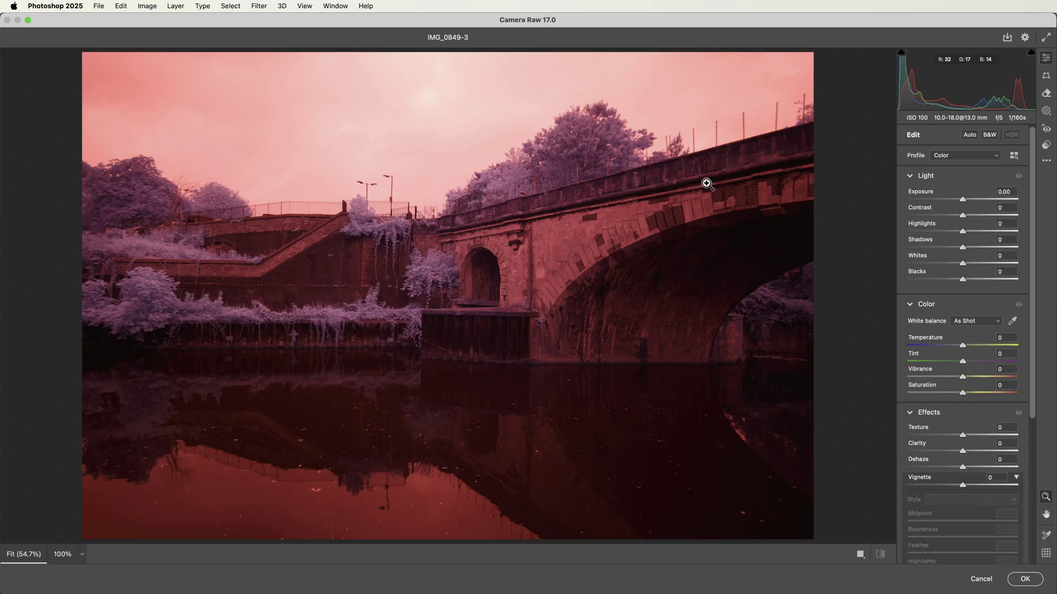
click(1013, 322)
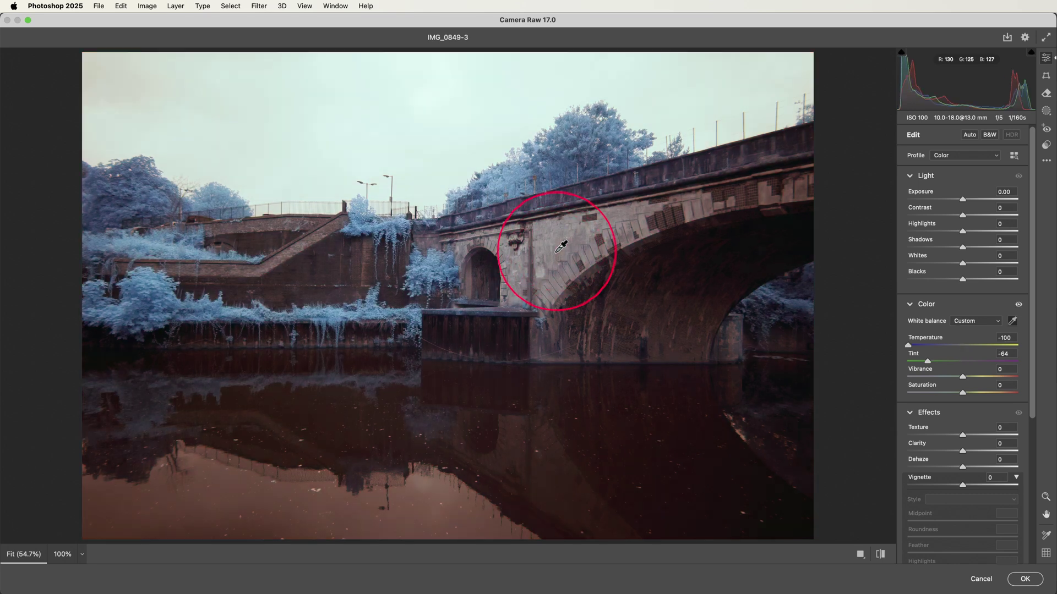
click(559, 247)
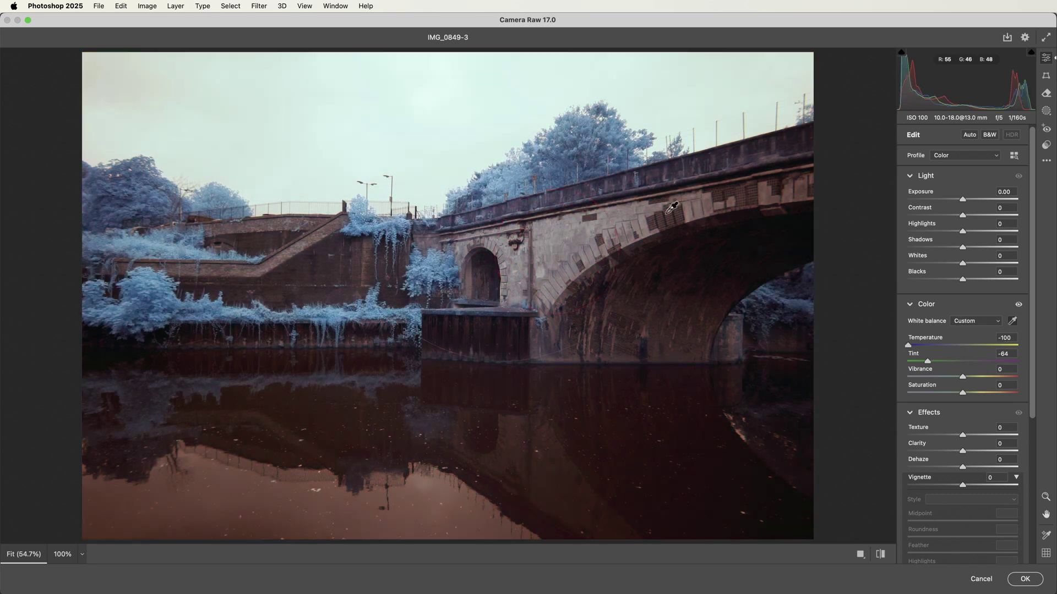
click(1012, 321)
Set Contrast +29, Highlights −31, Shadows −13, Whites +19, Blacks −10 and lower Dehaze.
click(978, 215)
click(945, 231)
click(956, 247)
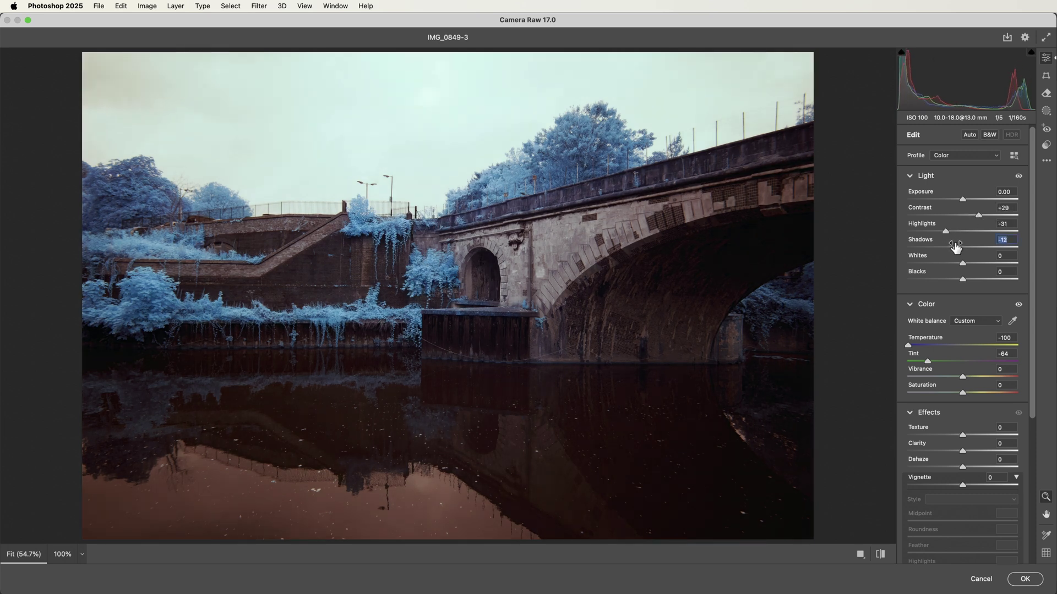
drag(956, 247, 956, 279)
drag(959, 468, 950, 467)
Apply Auto Upright geometry correction and commit the Camera Raw edits.
click(1046, 75)
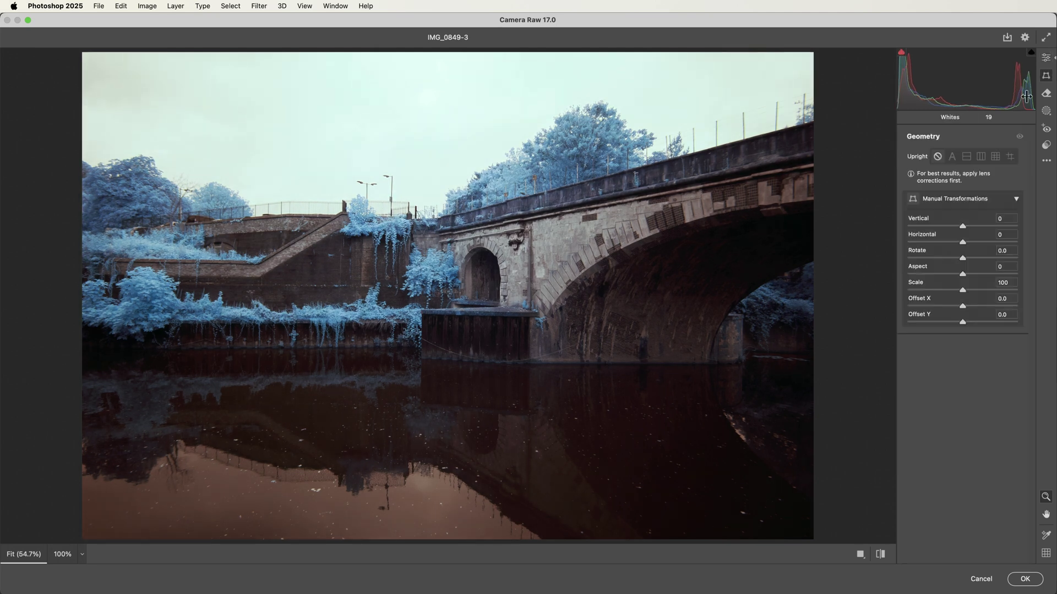
click(953, 156)
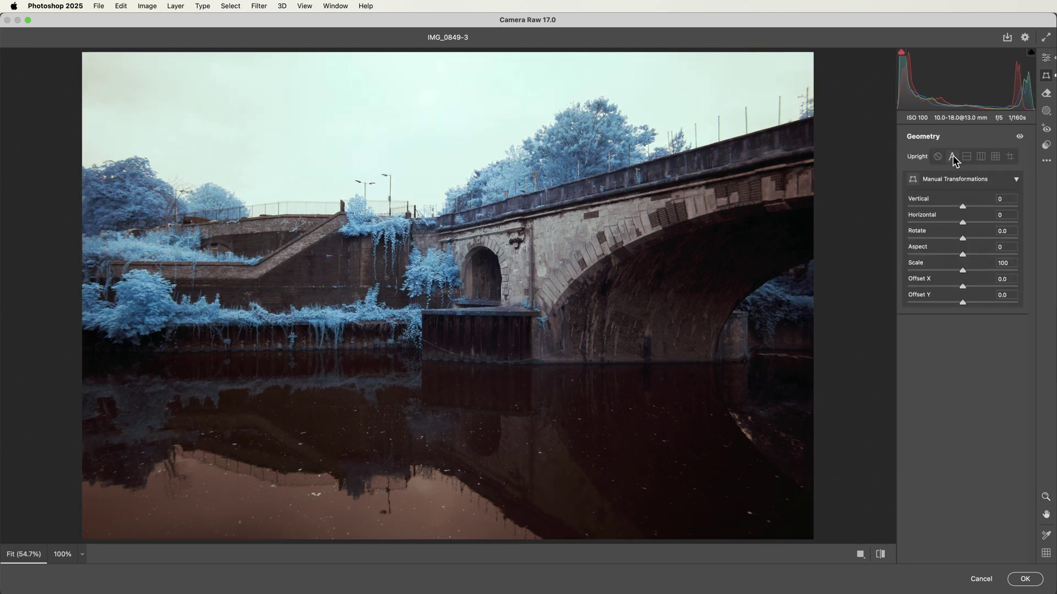
click(1027, 580)
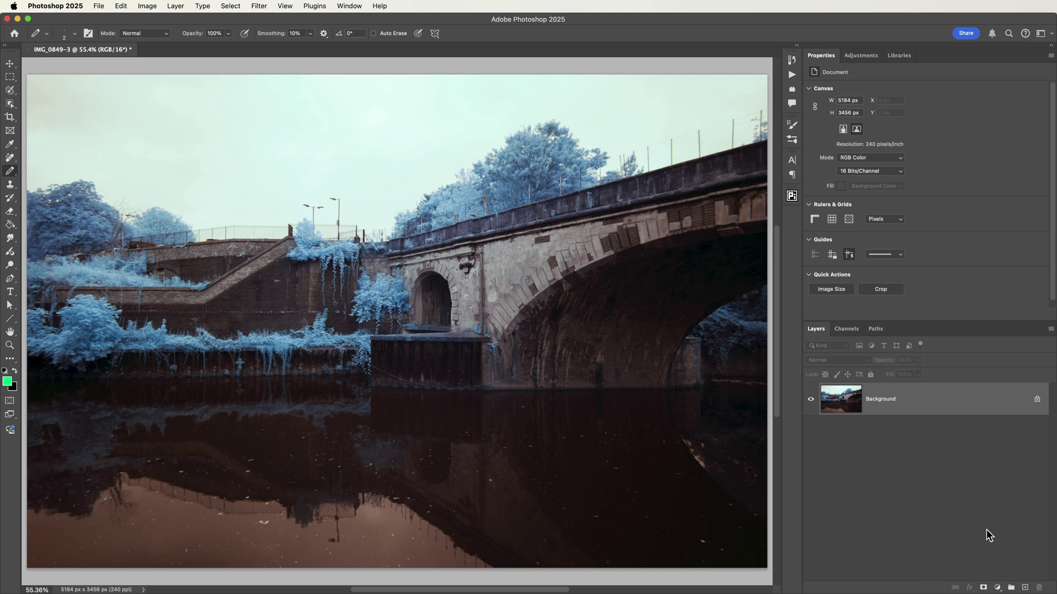
Add a Channel Mixer adjustment layer with Red selected as the output channel.
click(997, 587)
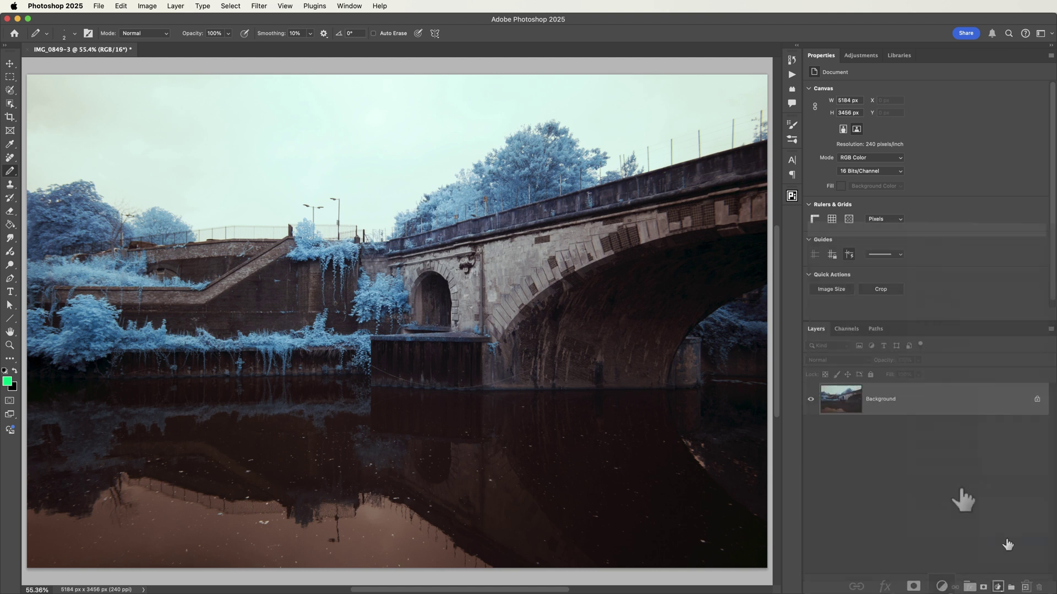
click(877, 102)
click(877, 123)
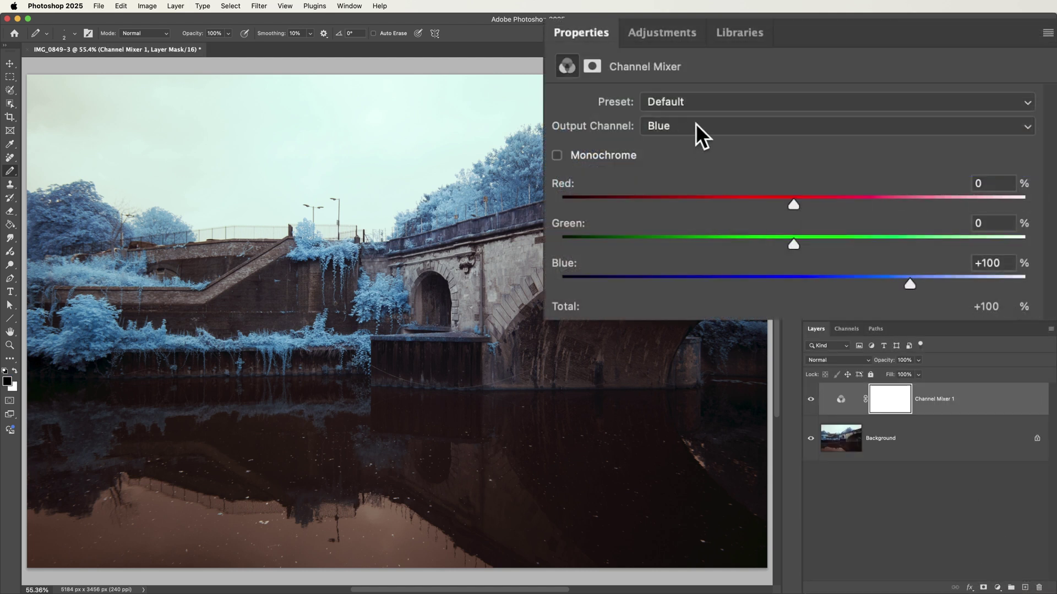
click(696, 124)
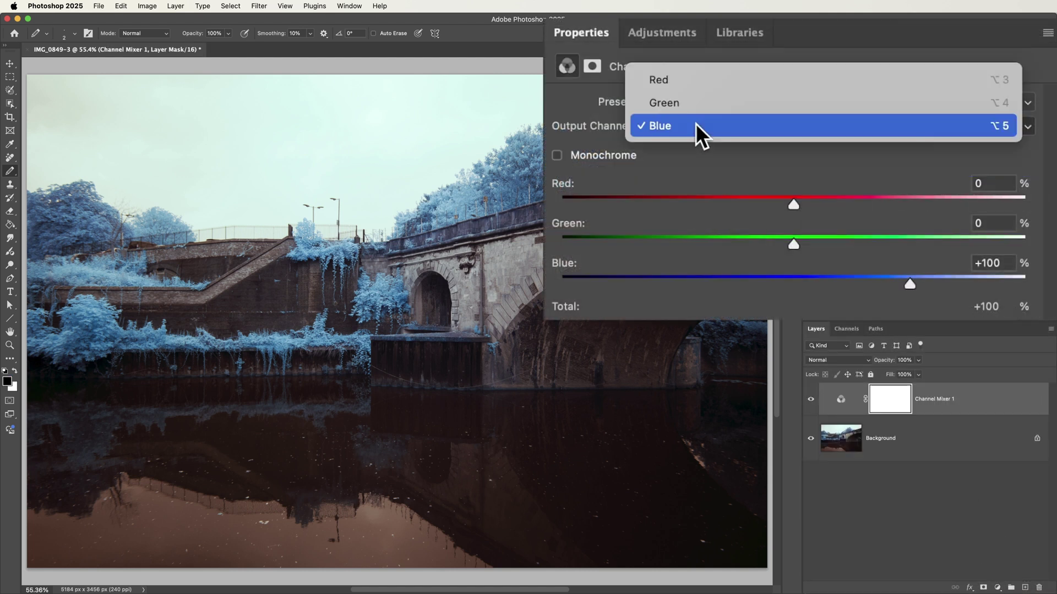
click(682, 84)
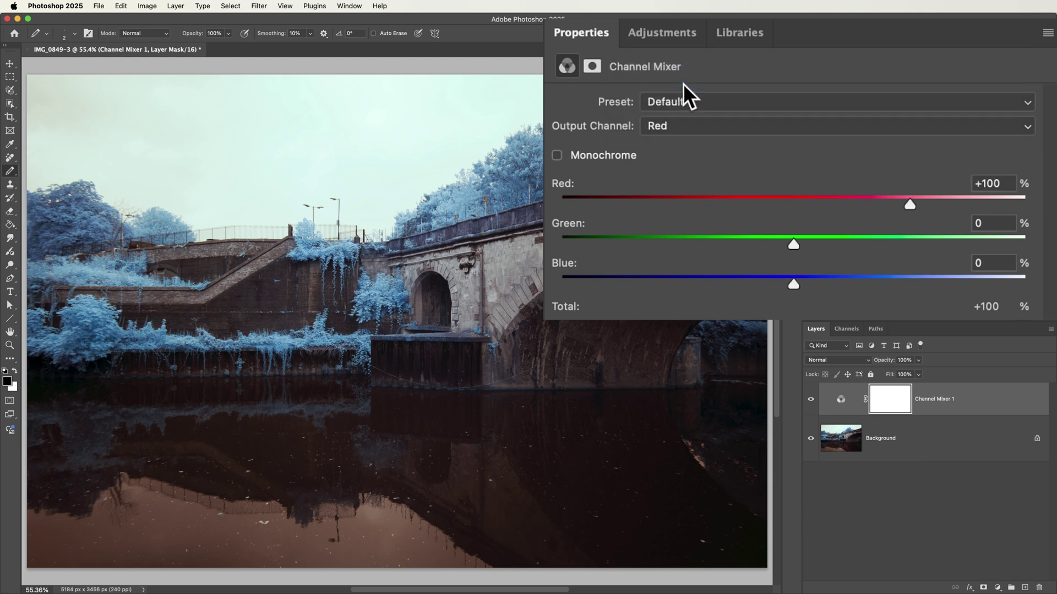
click(701, 117)
click(721, 146)
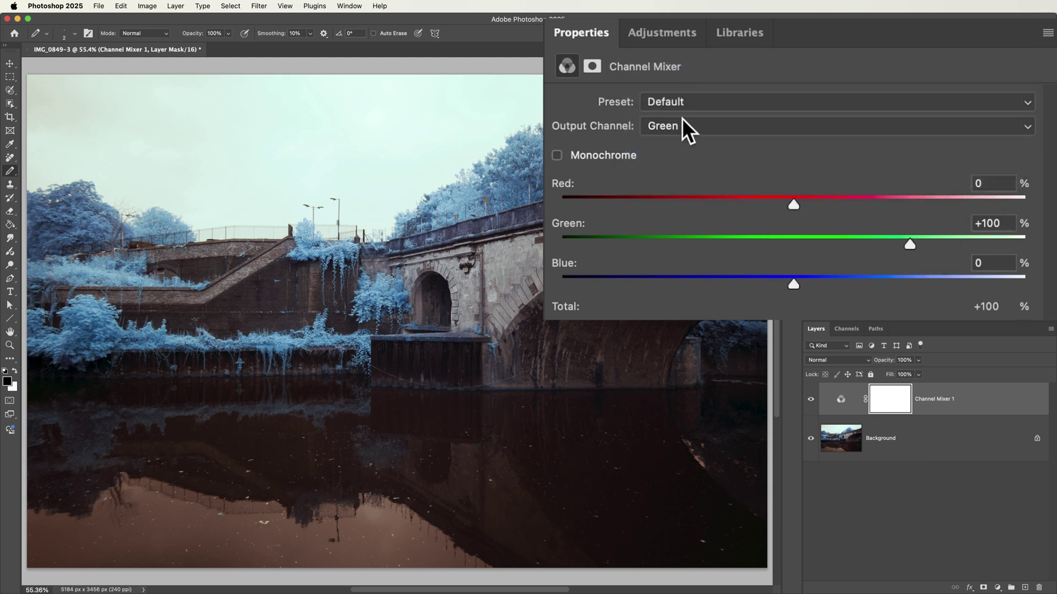
click(681, 118)
click(688, 146)
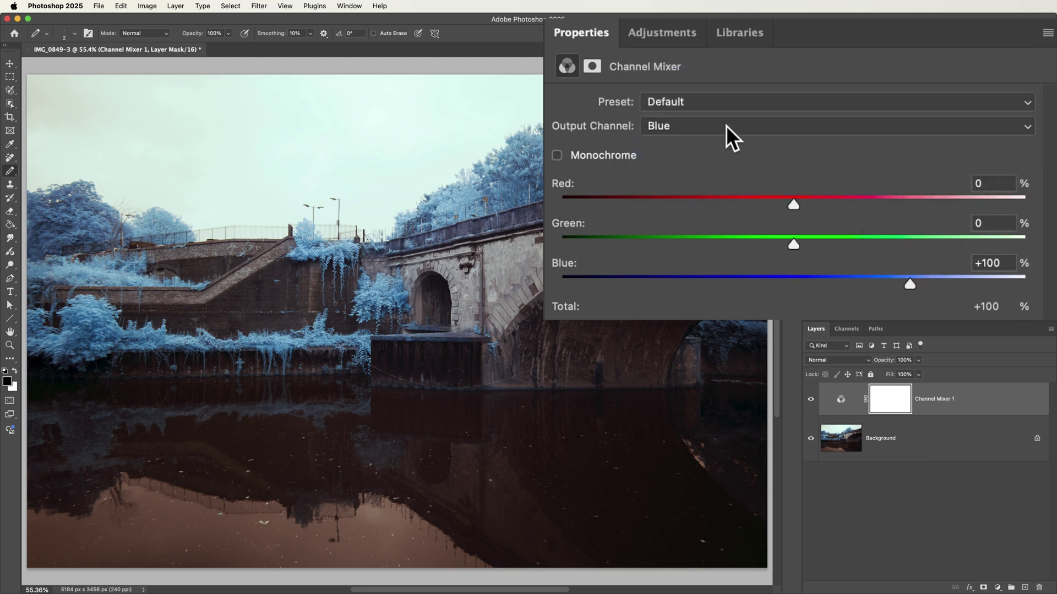
click(705, 124)
click(716, 89)
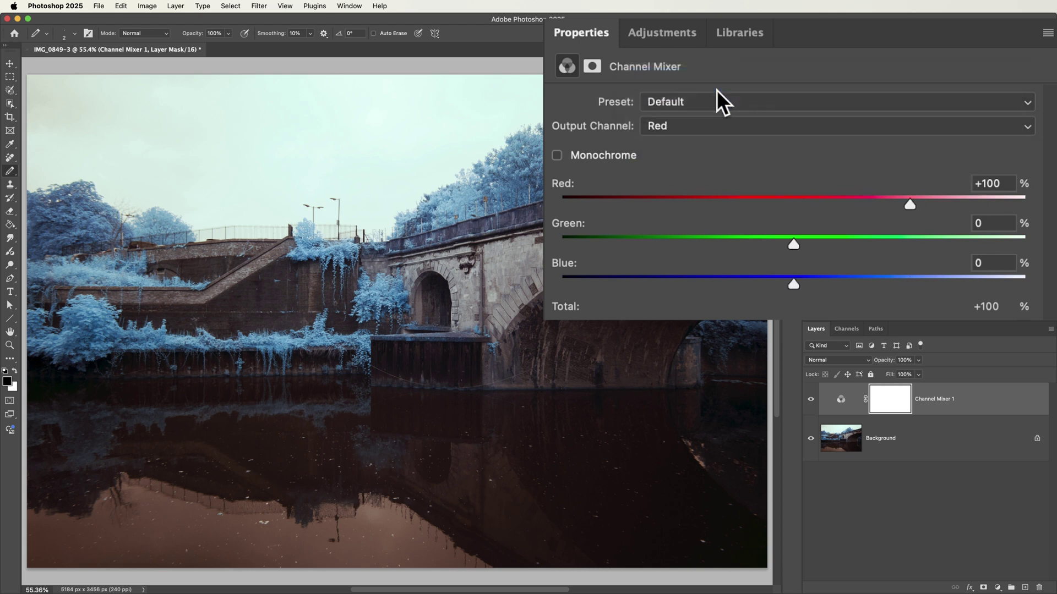
For the Red output, set Red to 0 and Blue to 100.
click(999, 183)
text(0)
click(1010, 263)
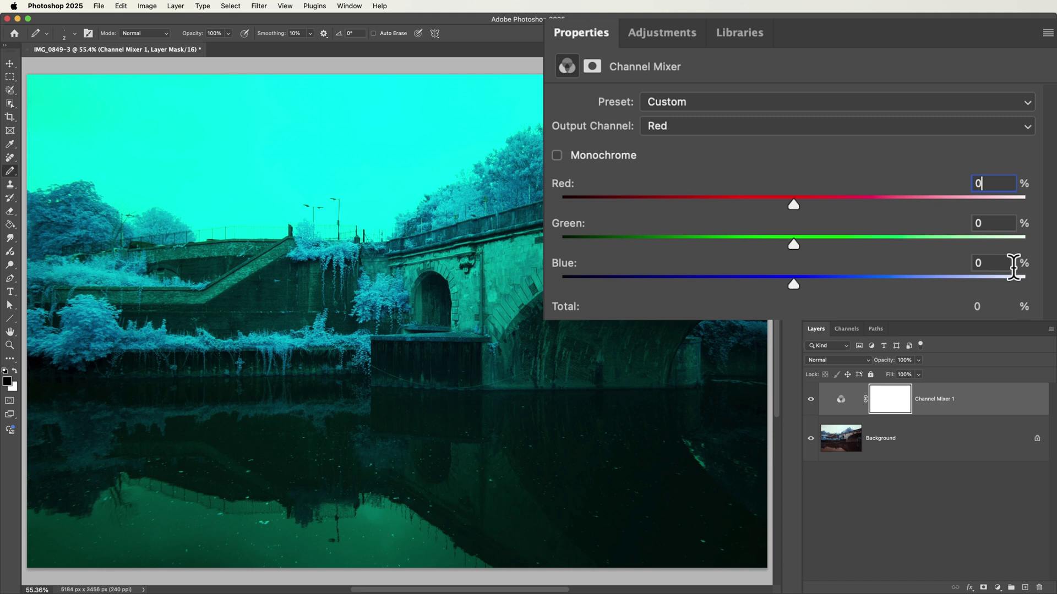
text(100)
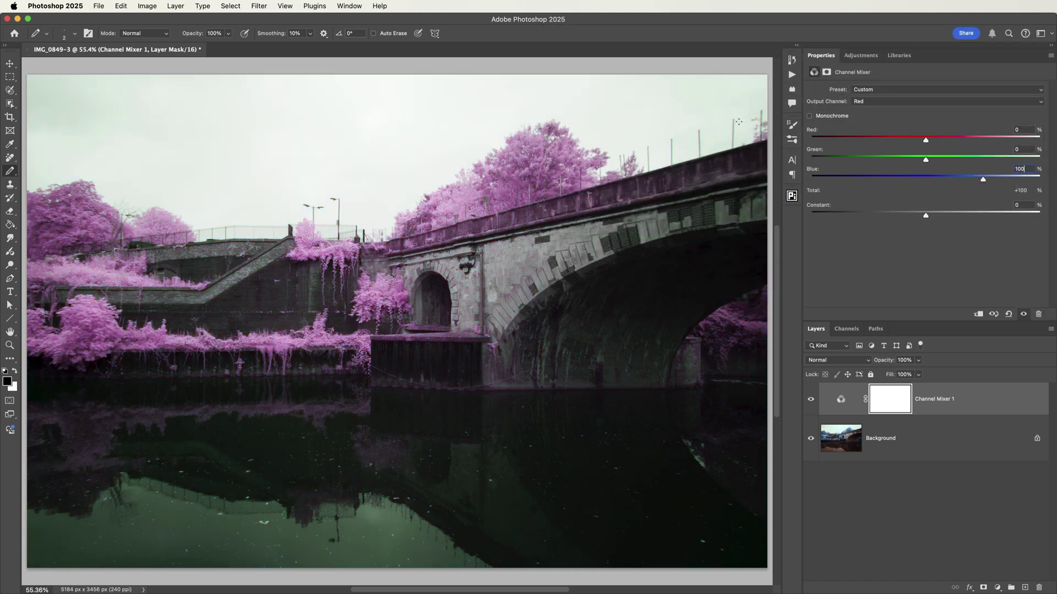
For the Blue output, set Blue to 0 and Red to 100.
click(875, 103)
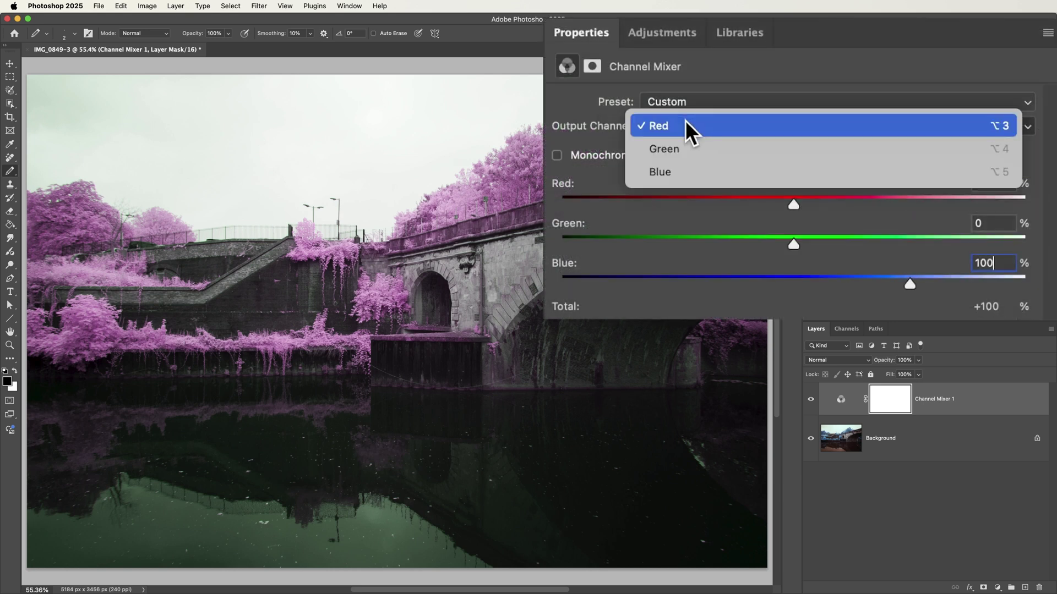
click(691, 165)
double_click(999, 263)
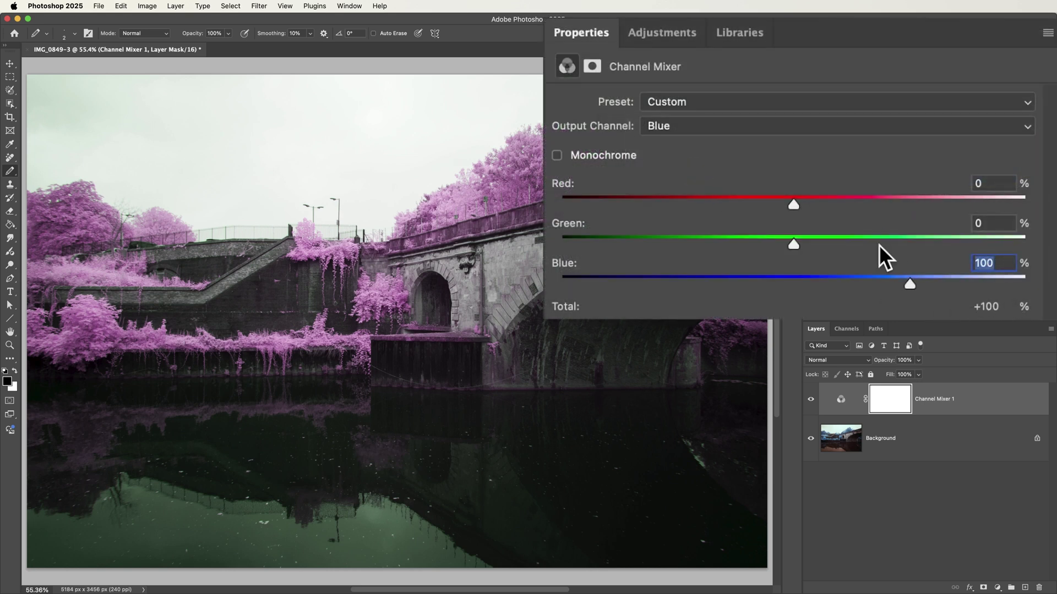
text(0)
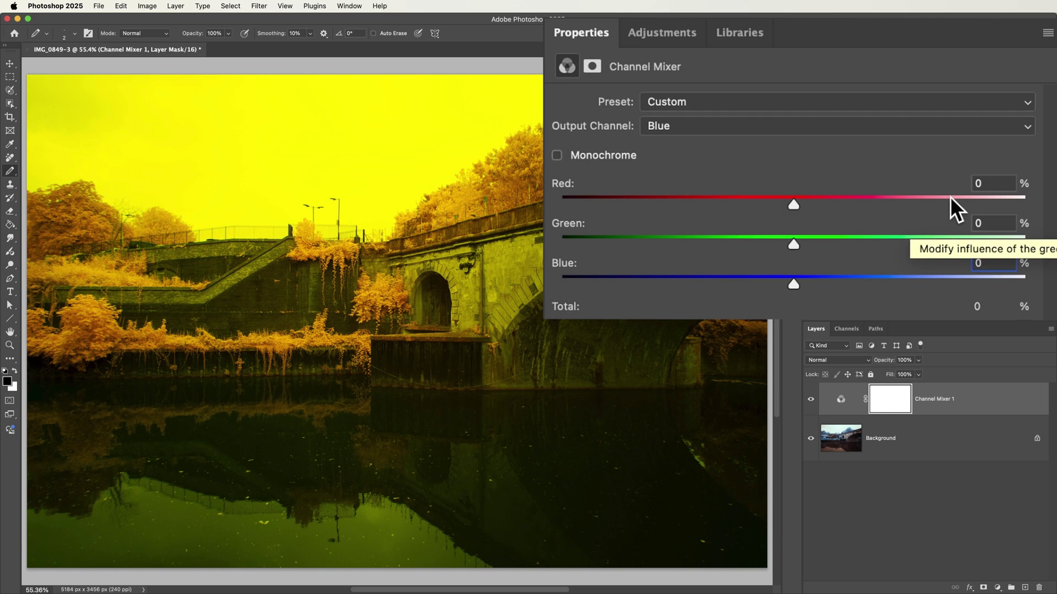
double_click(995, 183)
text(100)
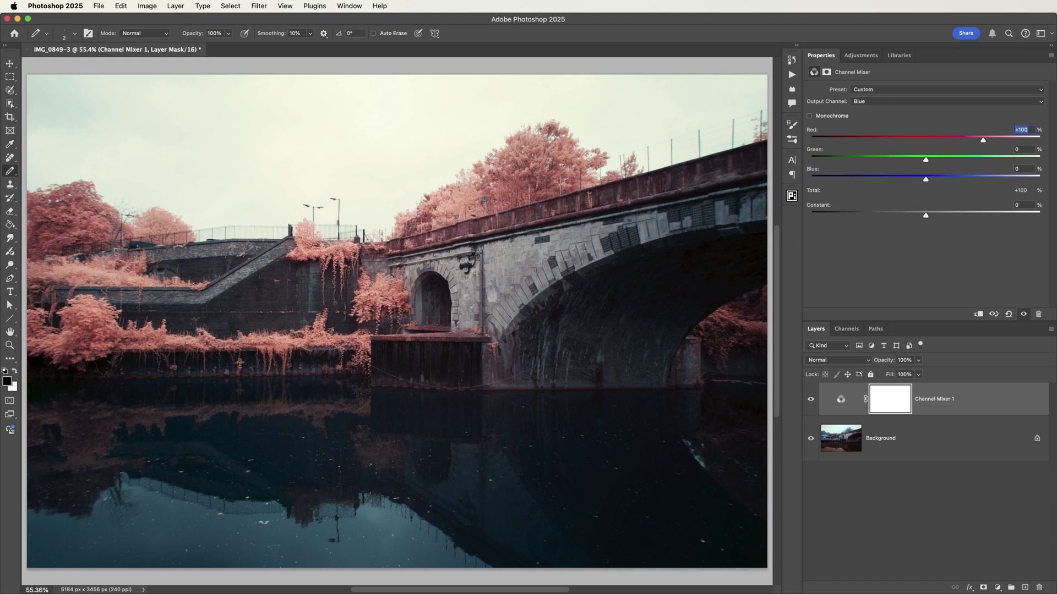
Save the Photoshop edit and set Calibration saturation: Red +100, Blue +100, Green +42.
key(super+s)
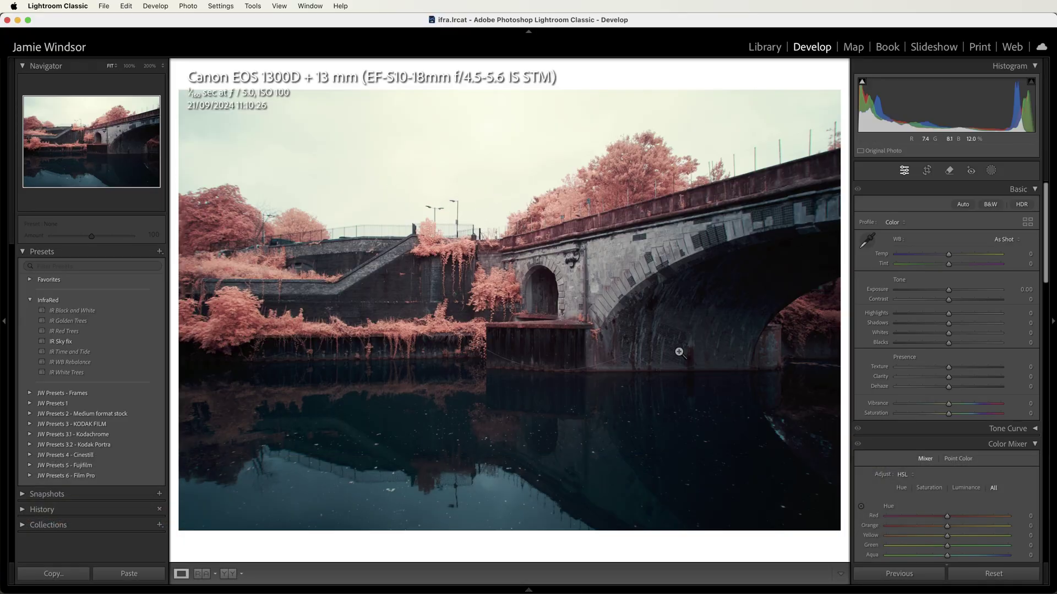
scroll(972, 402, down, 5)
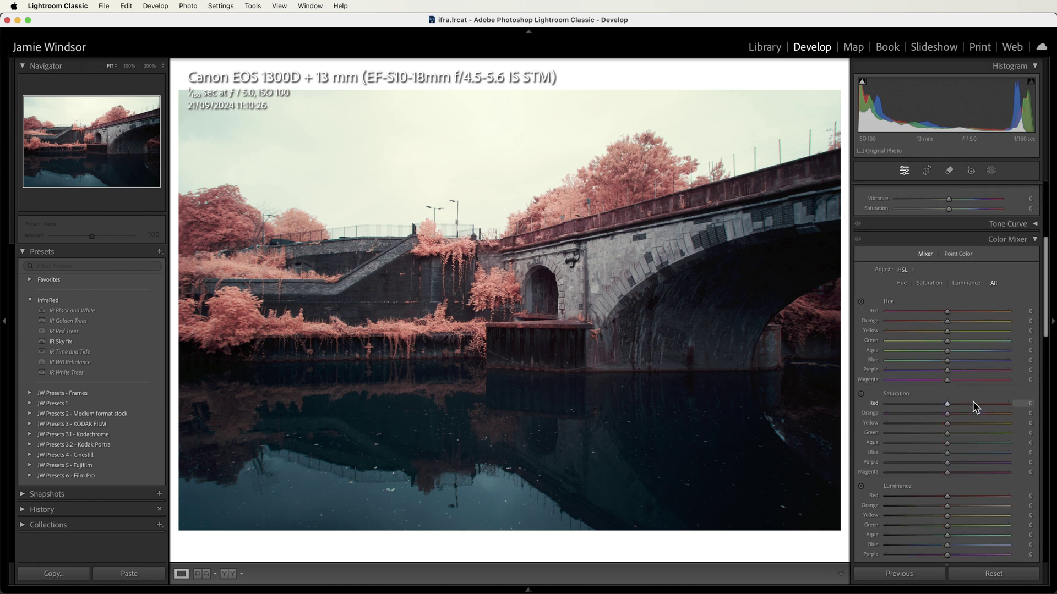
scroll(973, 401, down, 15)
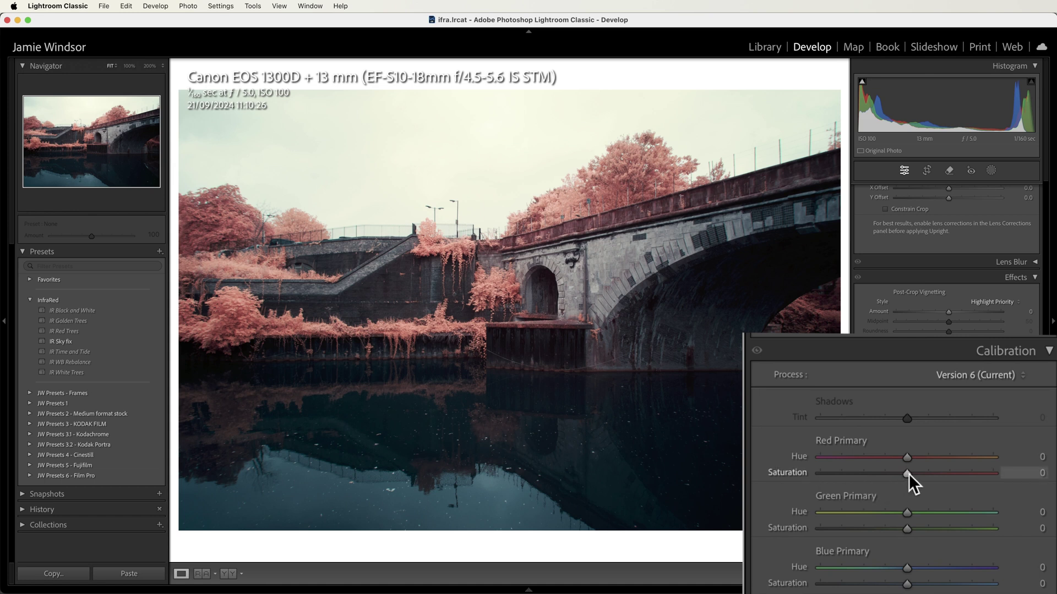
drag(907, 473, 1001, 473)
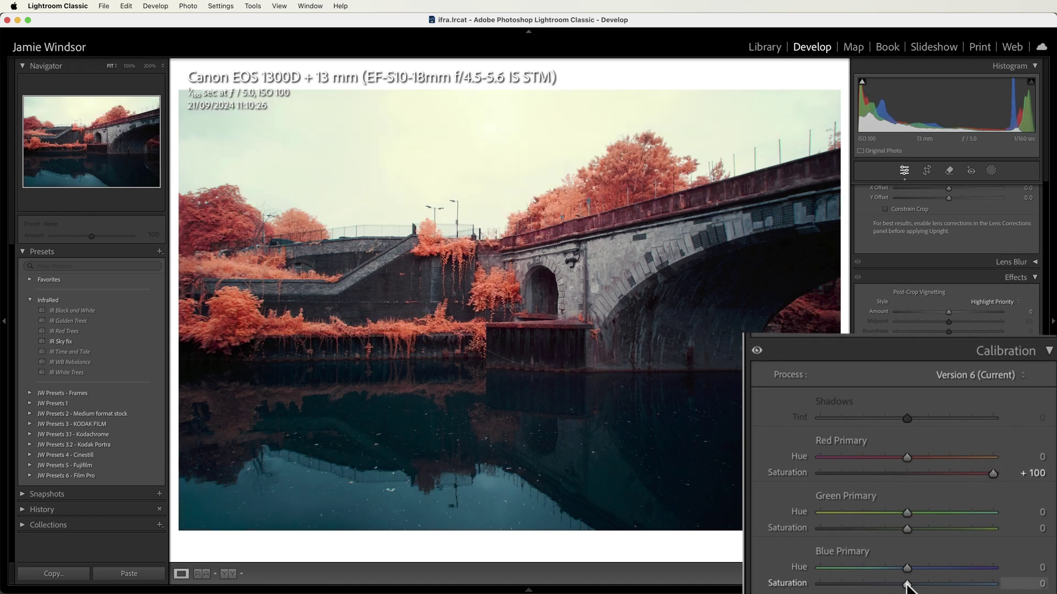
drag(907, 584, 1001, 584)
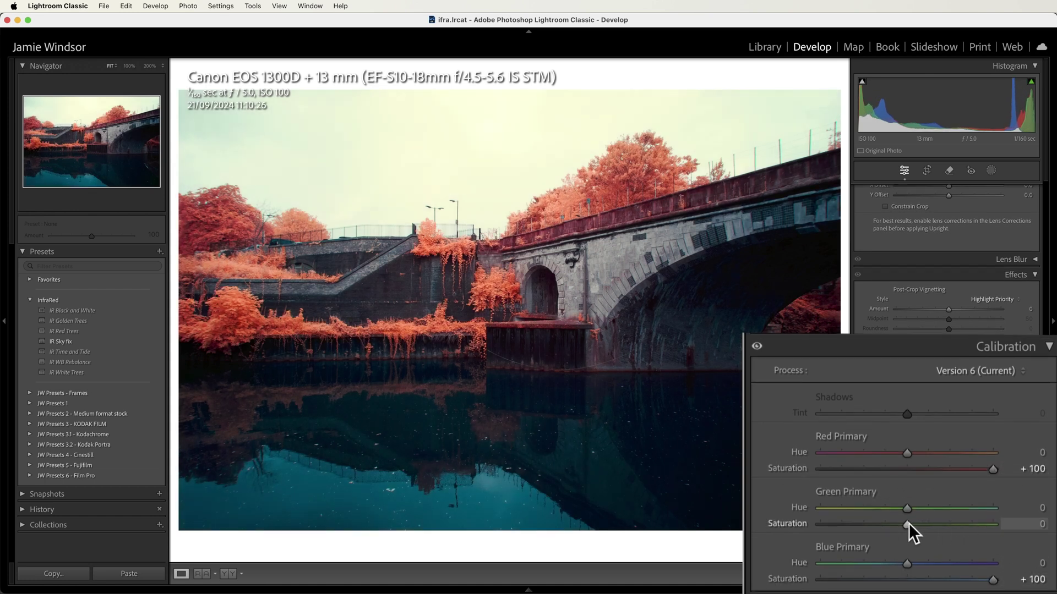
drag(908, 524, 945, 524)
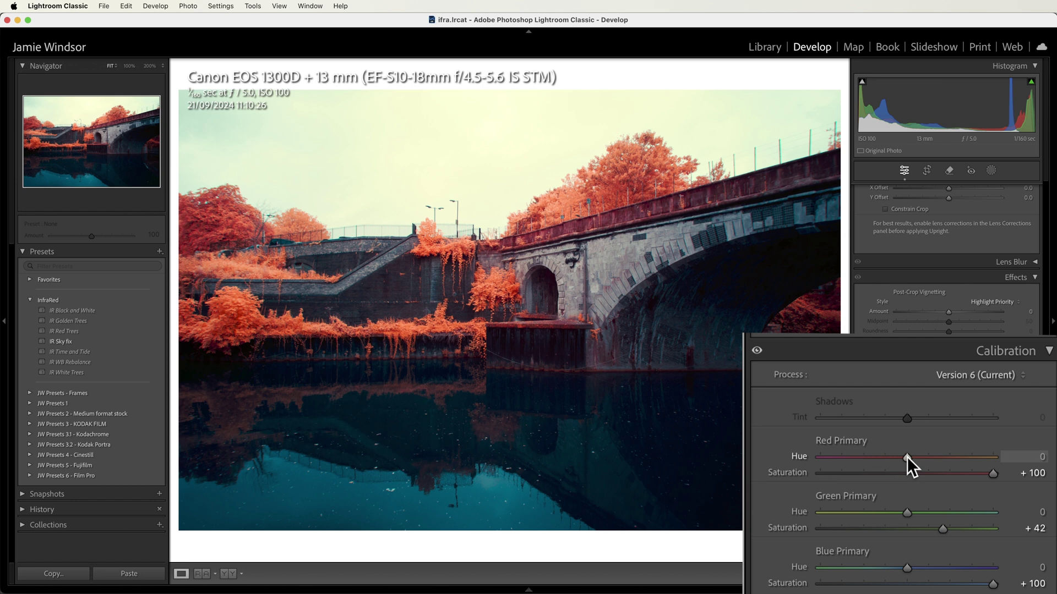
Shift Calibration primary hues to Red −23, Green +32 and Blue −48.
drag(906, 457, 888, 456)
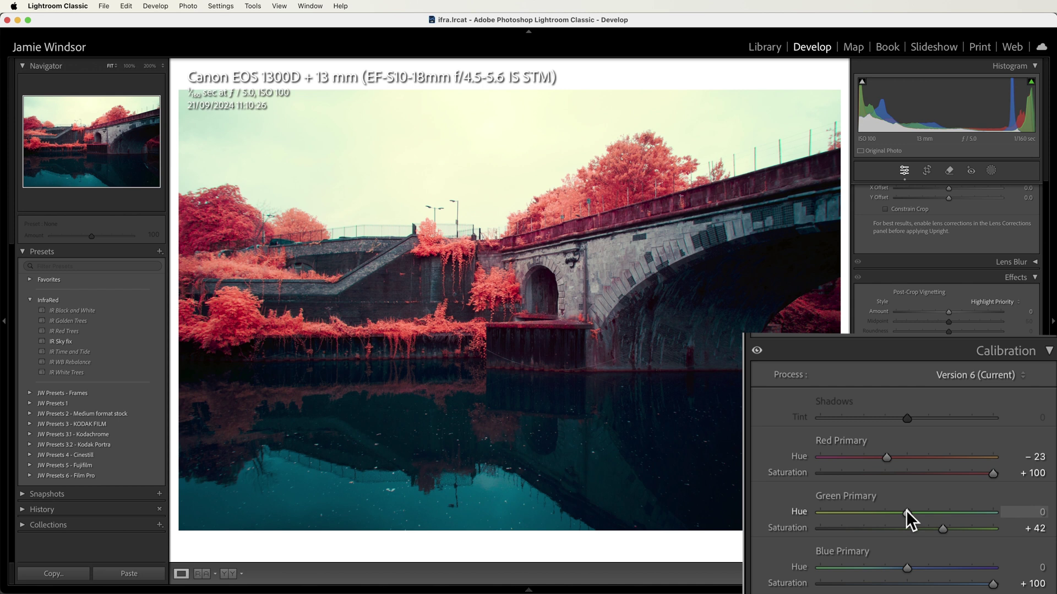
drag(905, 510, 933, 510)
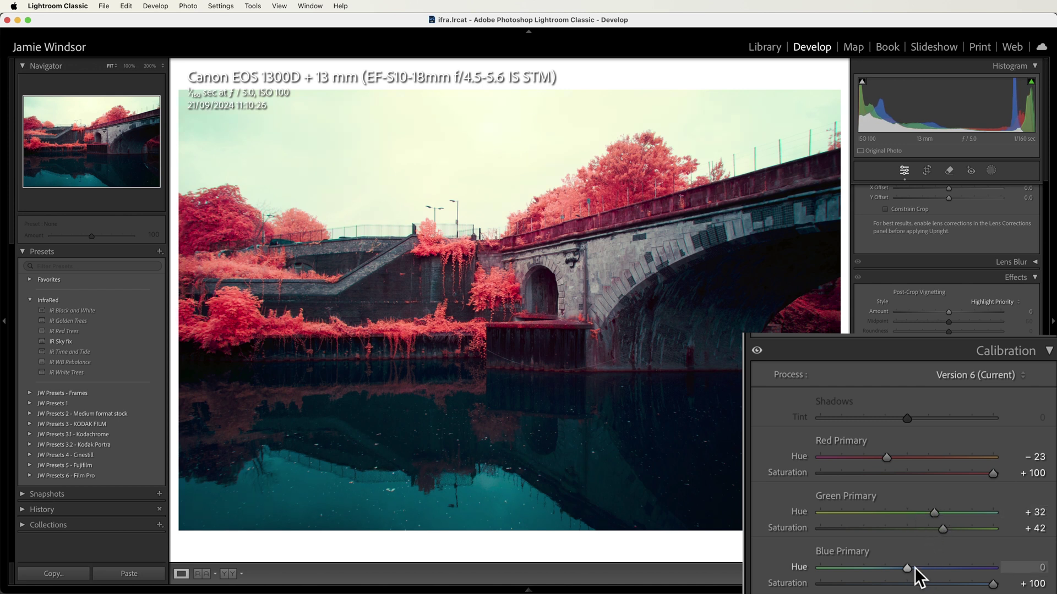
drag(902, 566, 861, 566)
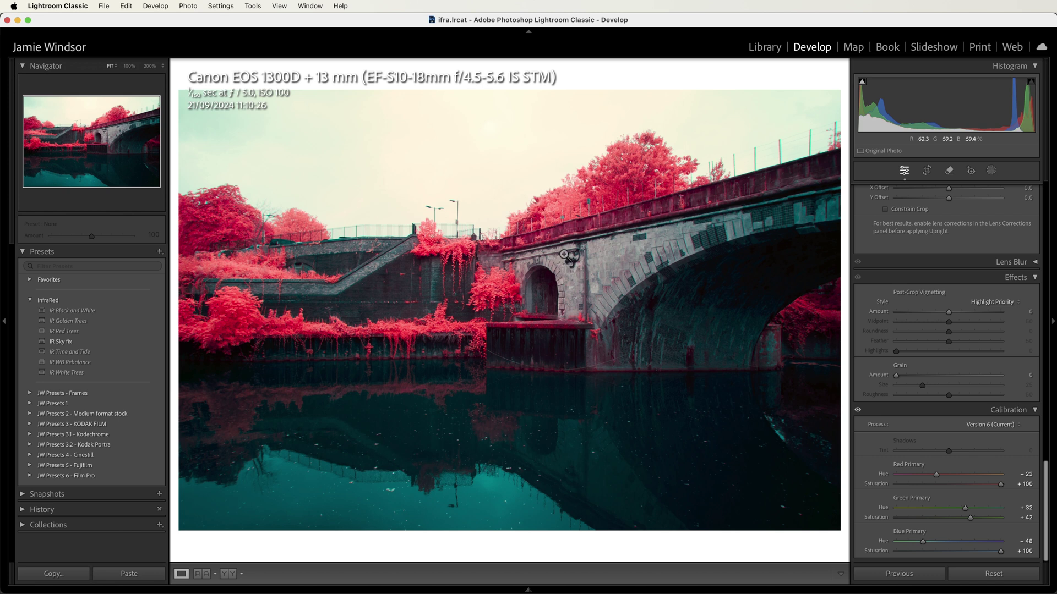
Target the water in HSL: Aqua/Blue hue to +24/+26, saturation to −67/−64.
scroll(942, 328, up, 10)
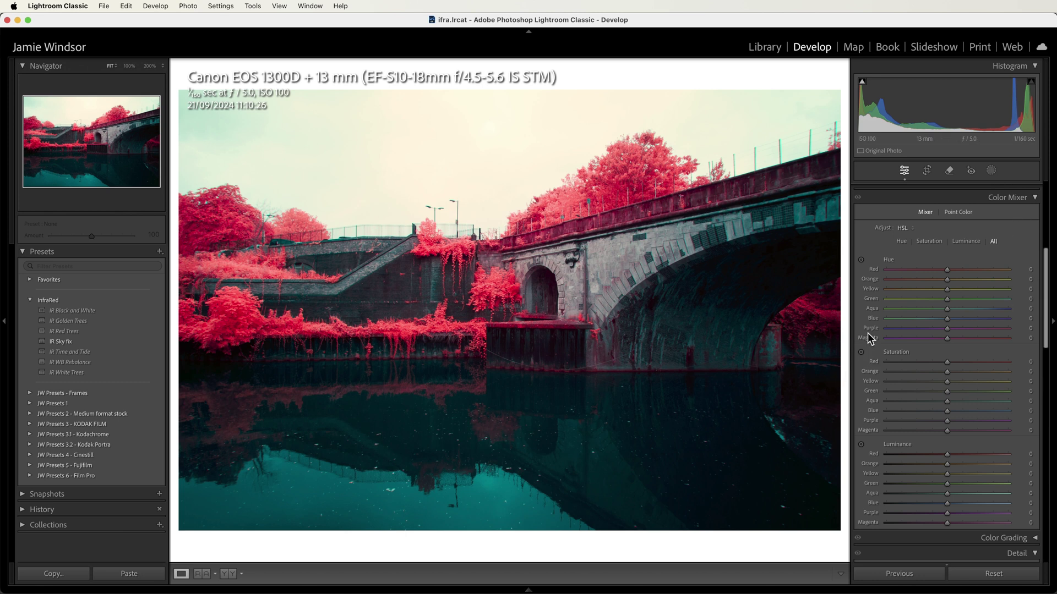
click(862, 260)
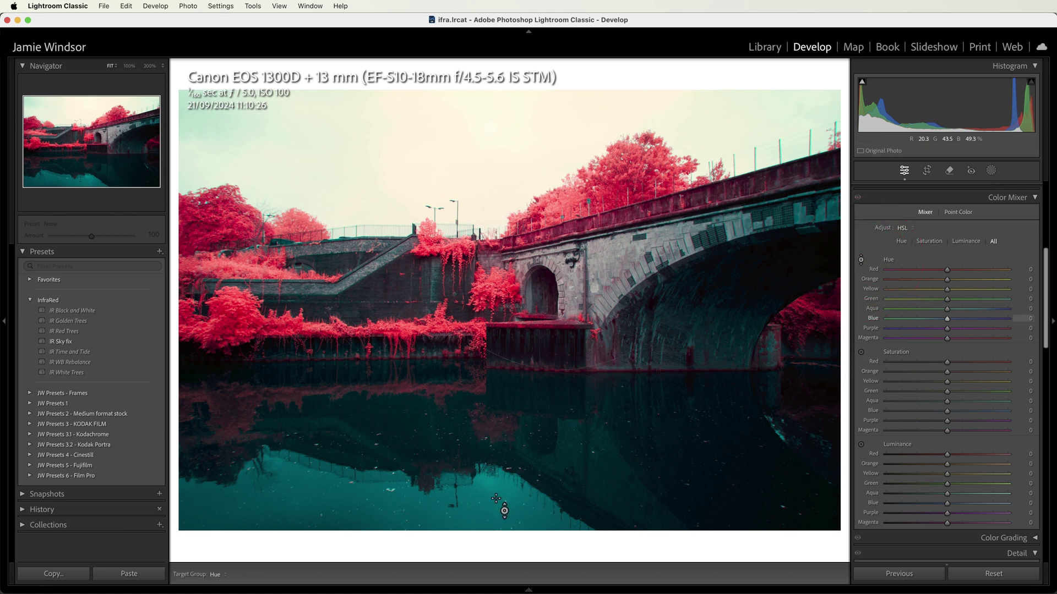
drag(484, 502, 484, 484)
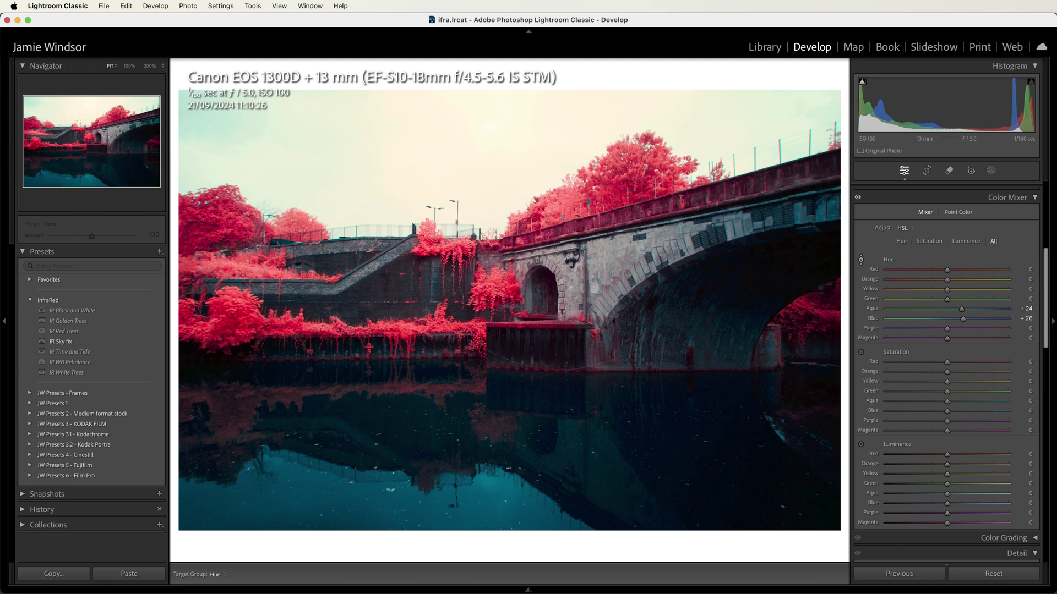
click(861, 352)
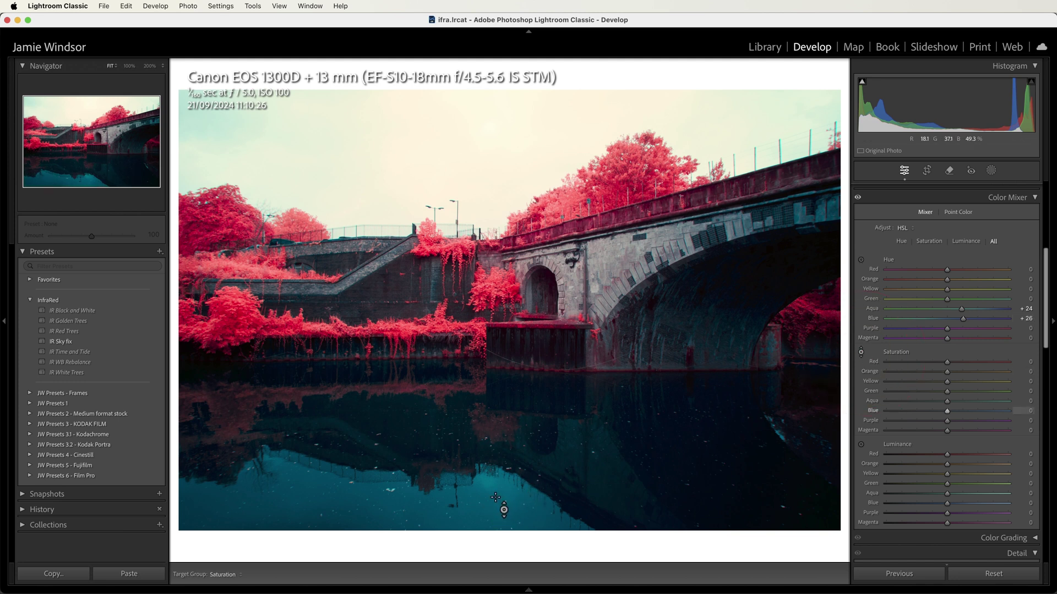
drag(498, 479, 496, 531)
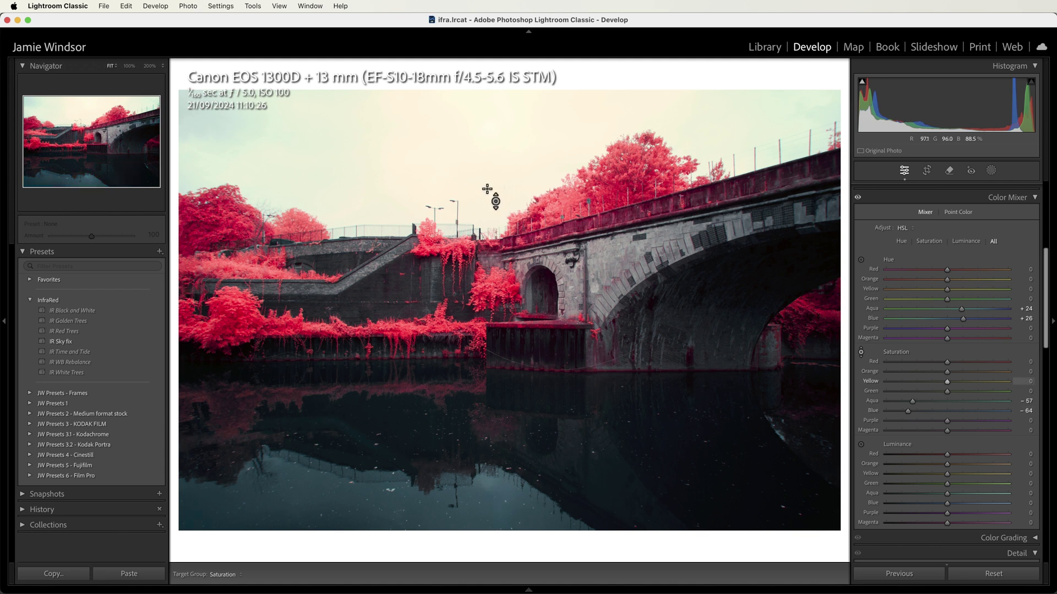
Create a Select Sky mask (Mask 1) and set its Saturation to −70.
click(991, 171)
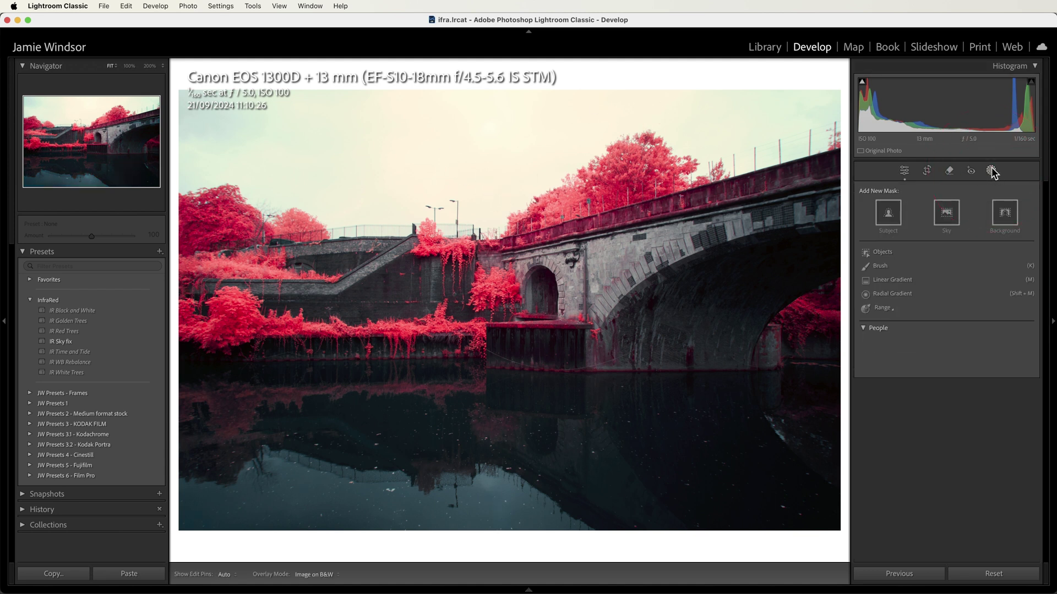
click(946, 214)
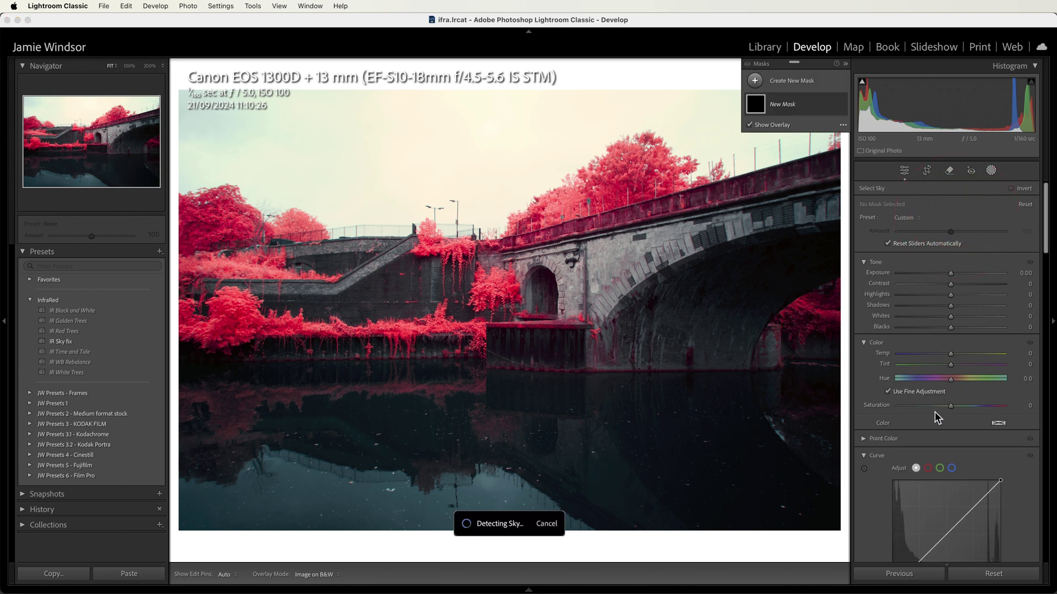
drag(934, 405, 913, 404)
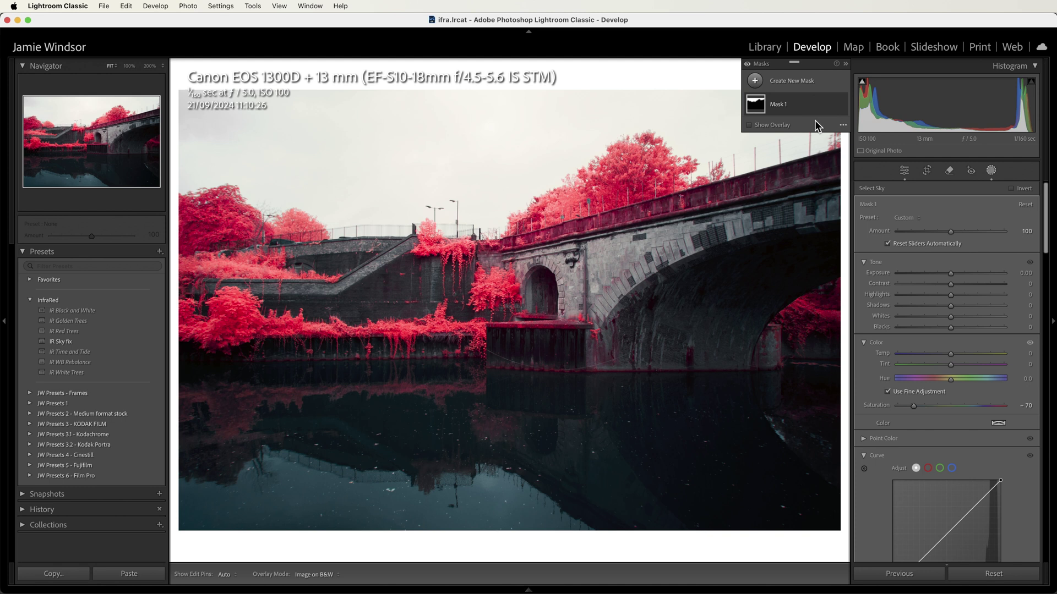
click(790, 282)
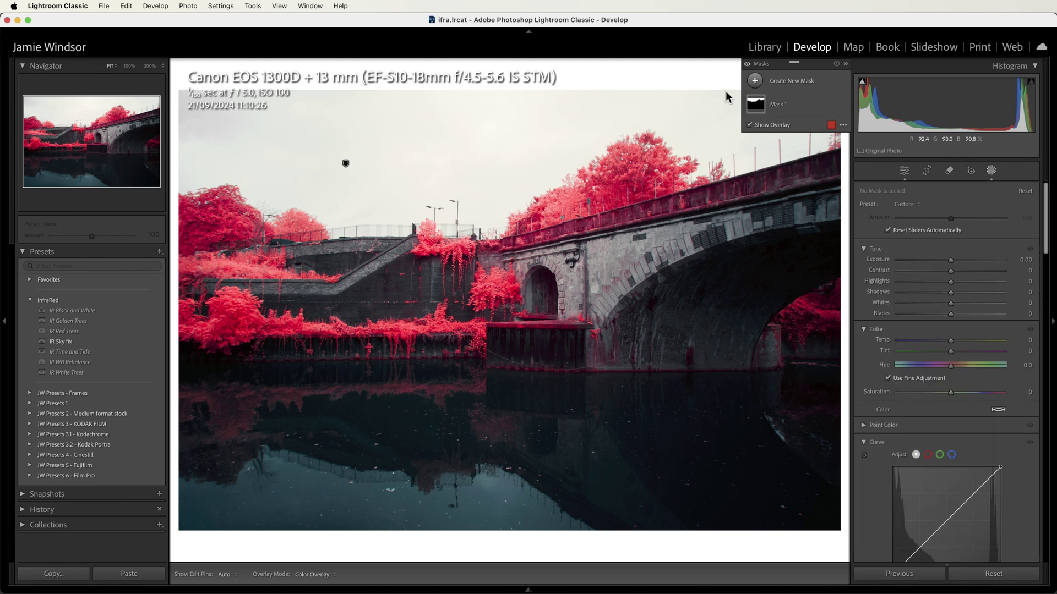
Start a Color Range mask sampled on the pink trees, previewed as Image on B&W.
click(753, 78)
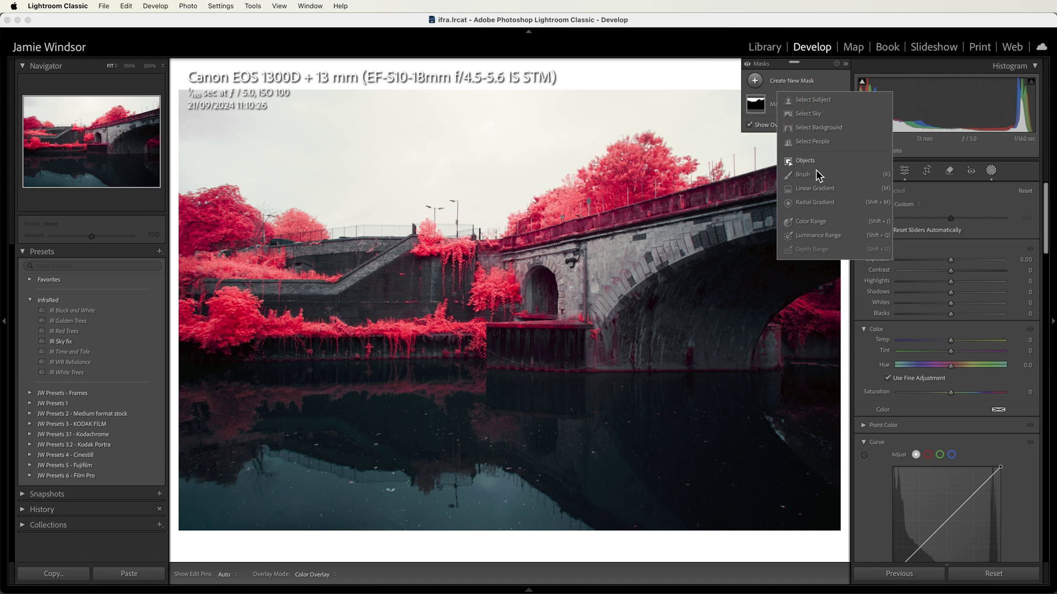
click(809, 220)
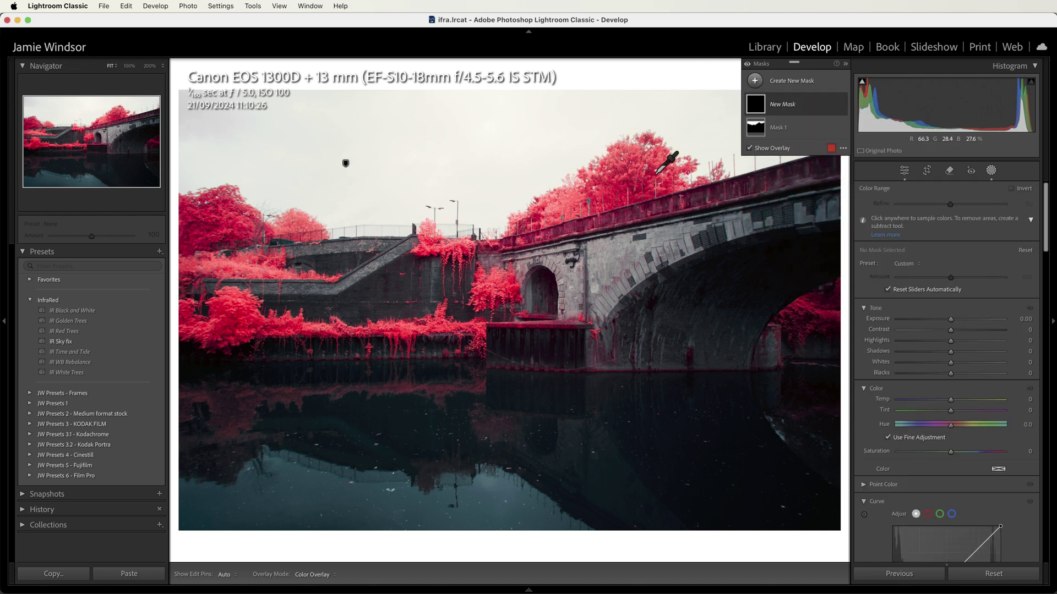
click(633, 161)
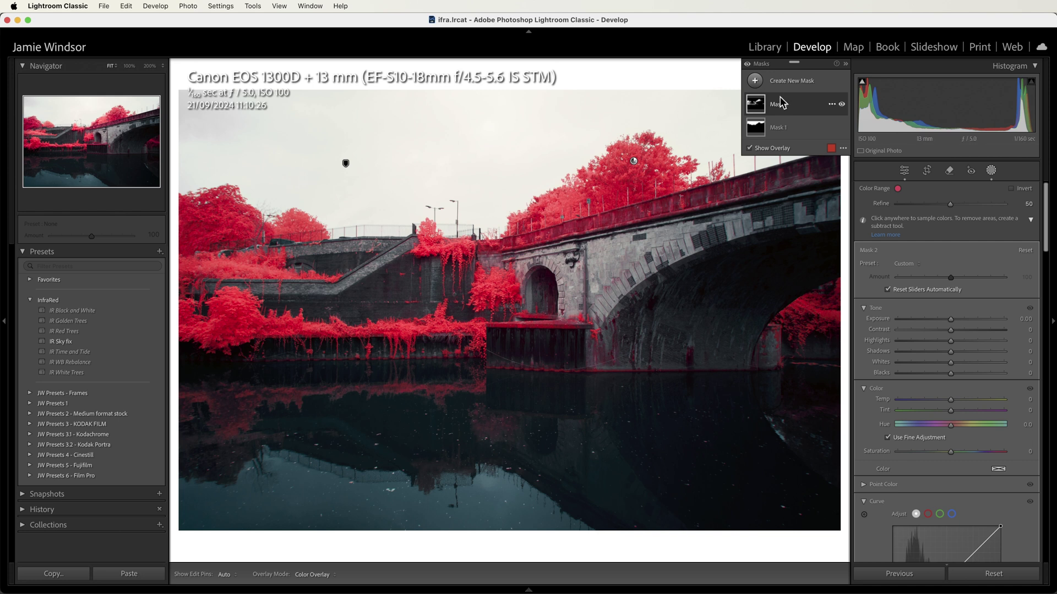
click(842, 148)
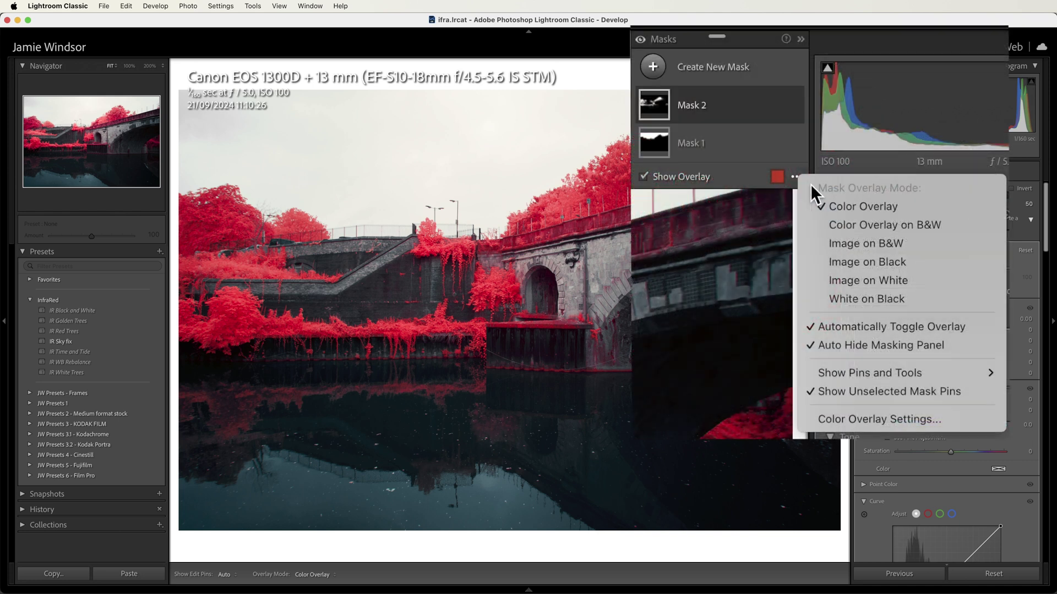
click(861, 241)
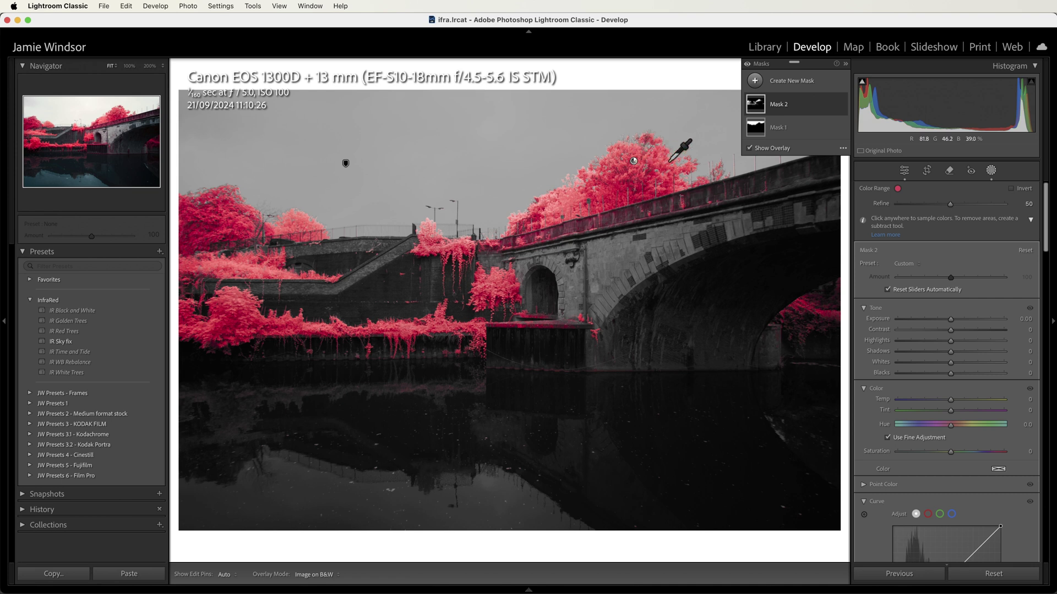
Add foliage under the arch and on the left to the mask, with Refine at 21.
shift+click(808, 306)
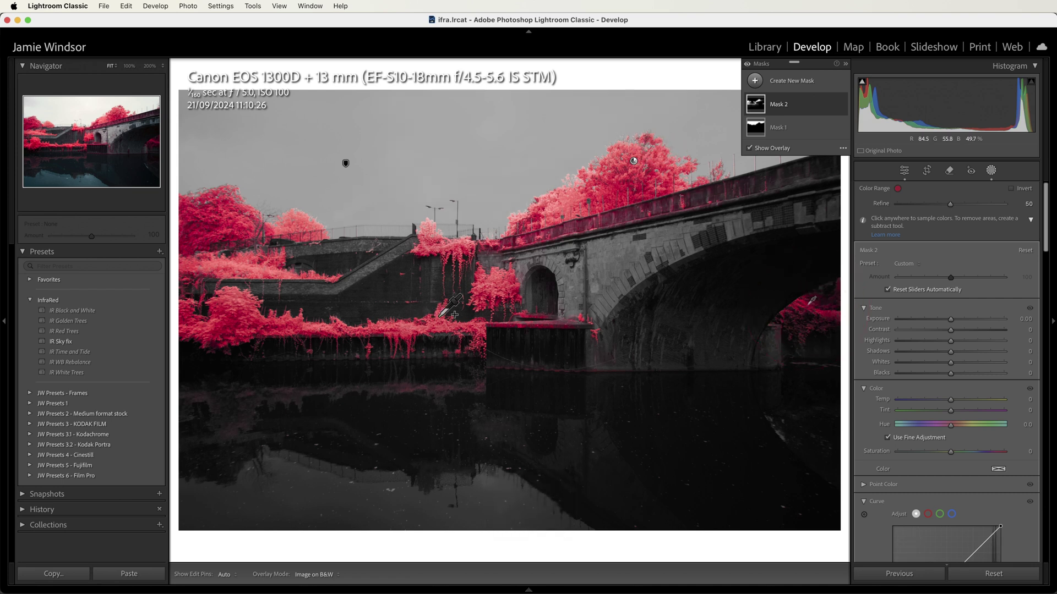
shift+click(302, 220)
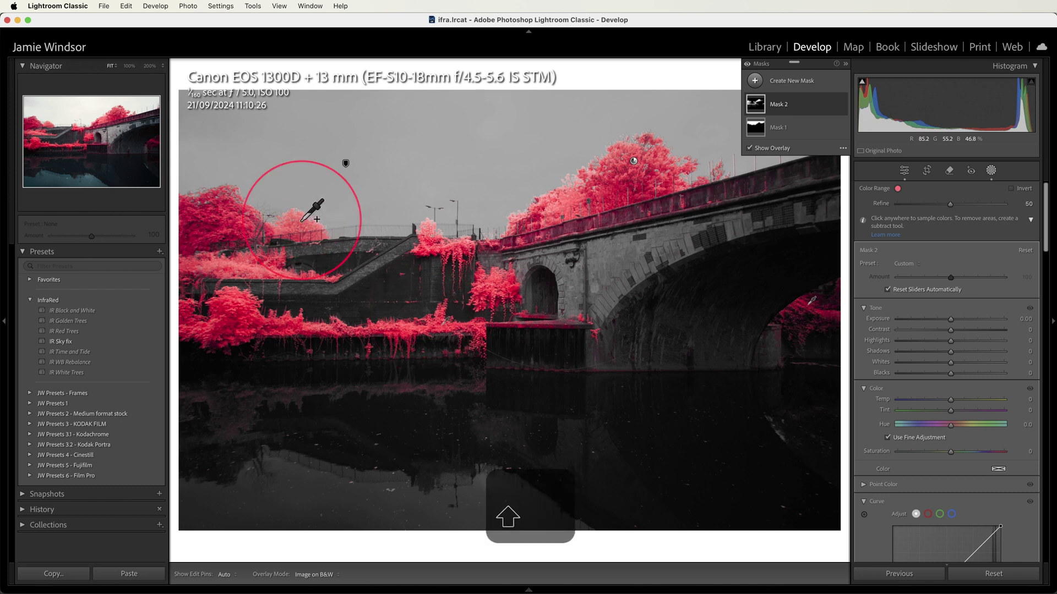
shift+click(218, 213)
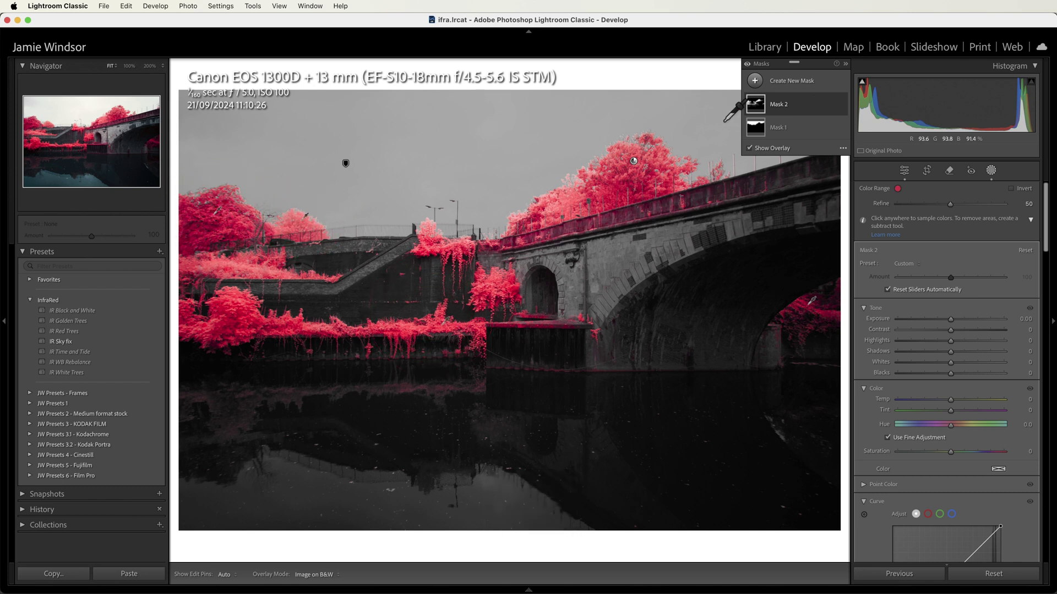
drag(950, 204, 917, 203)
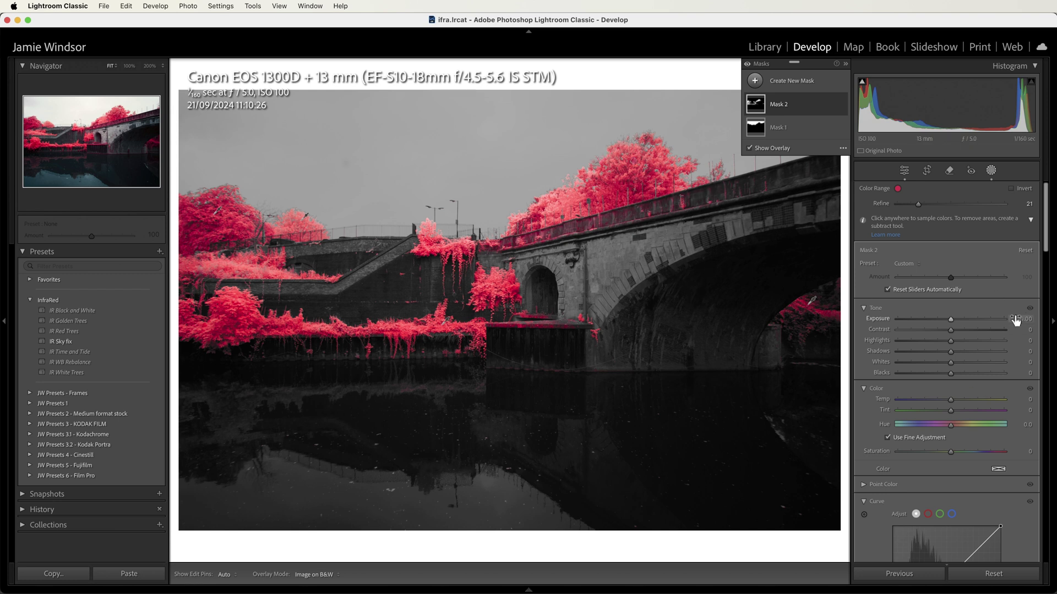
On Mask 2, set Texture −100, Clarity about −39 and Dehaze +31.
scroll(983, 396, down, 10)
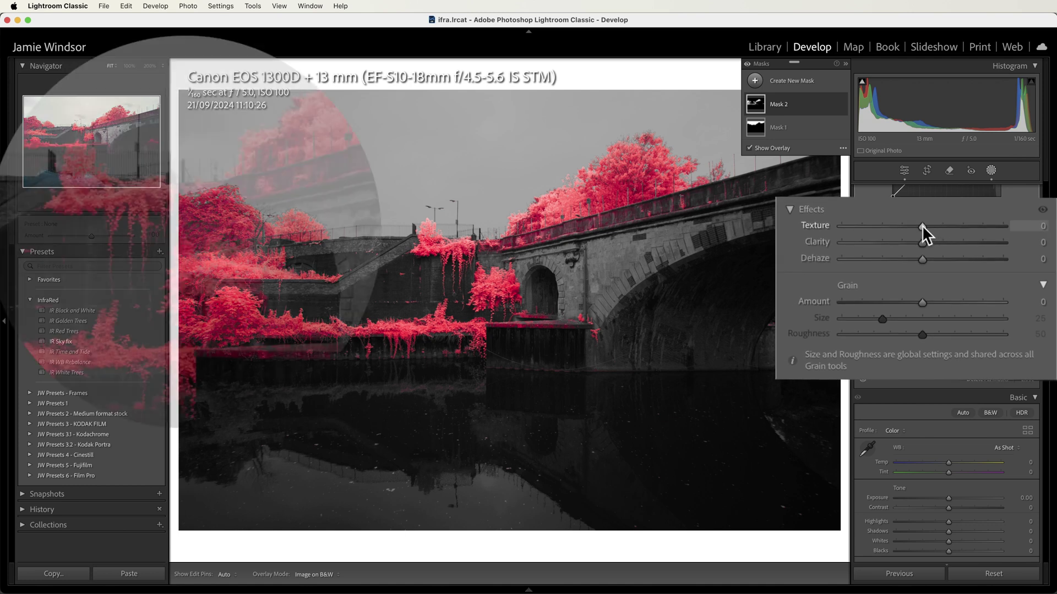
drag(920, 226, 808, 224)
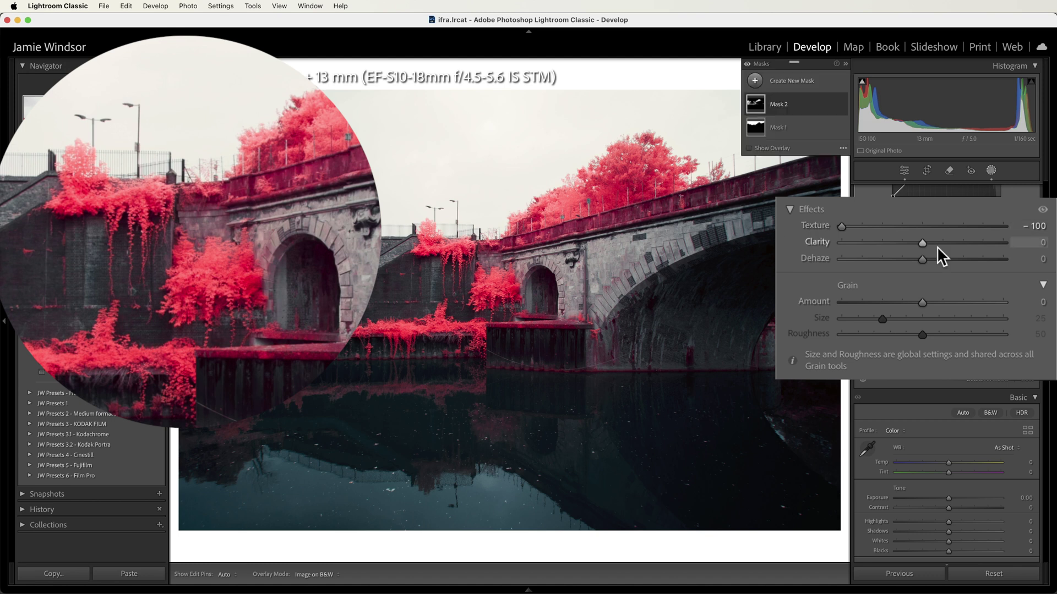
drag(922, 243, 862, 243)
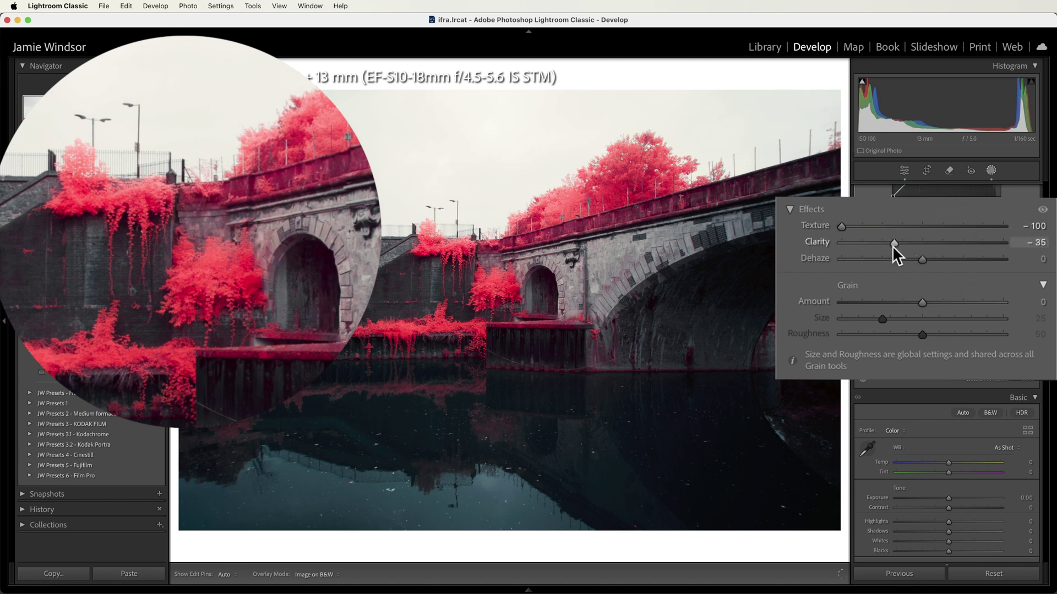
drag(890, 245, 961, 272)
On Mask 2, set Saturation 21, Tint 5 and Exposure about +0.39.
scroll(962, 330, up, 10)
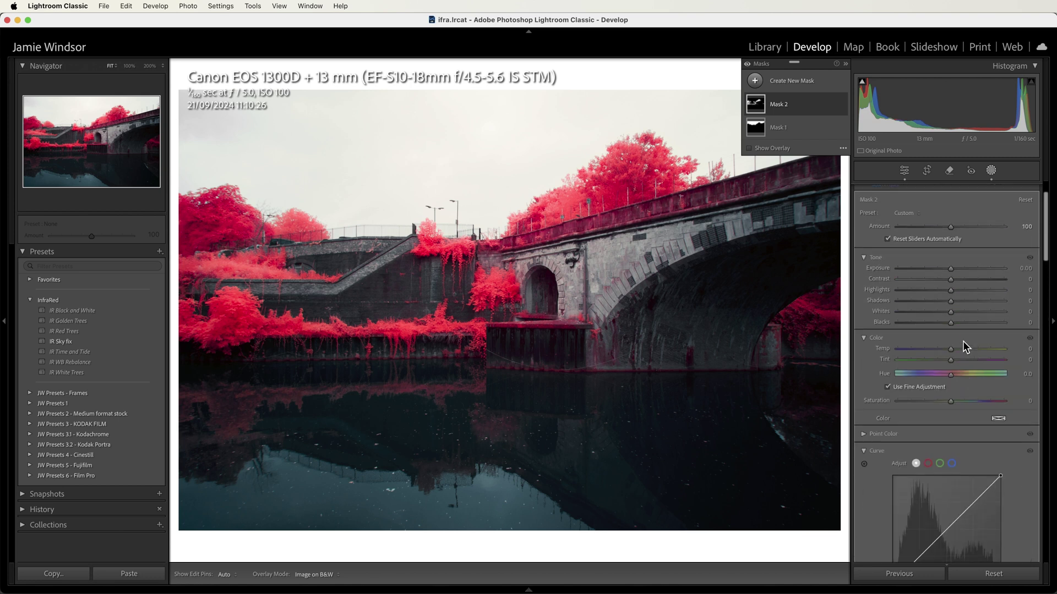
drag(951, 400, 957, 400)
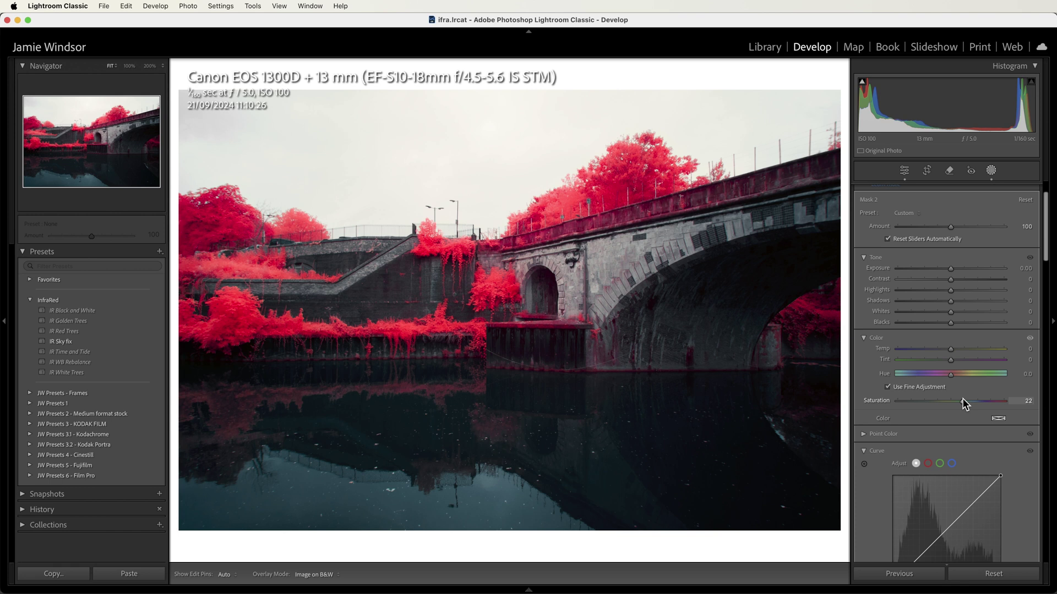
drag(962, 399, 961, 399)
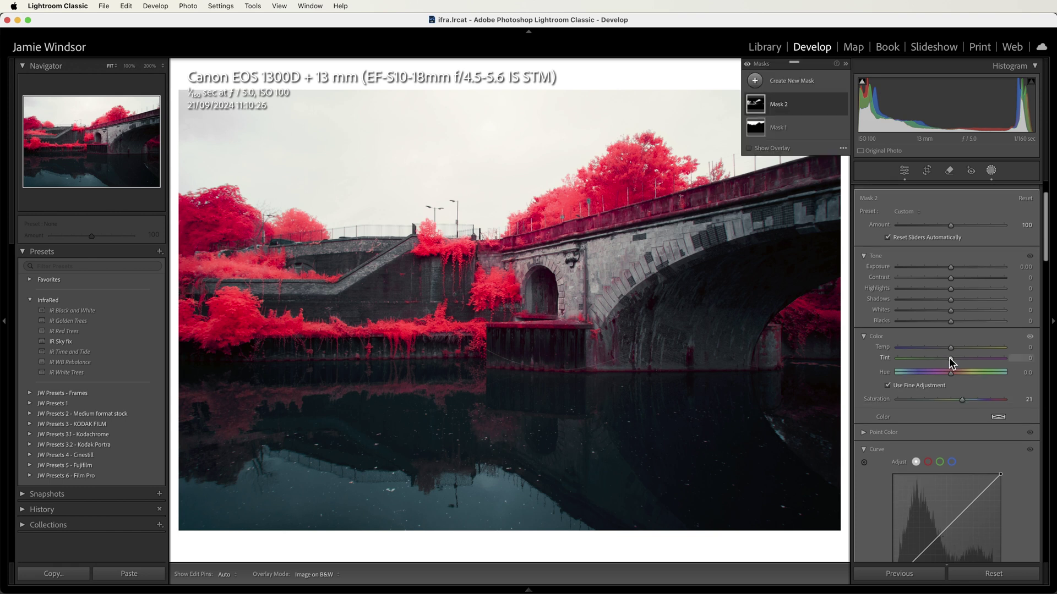
drag(949, 358, 952, 358)
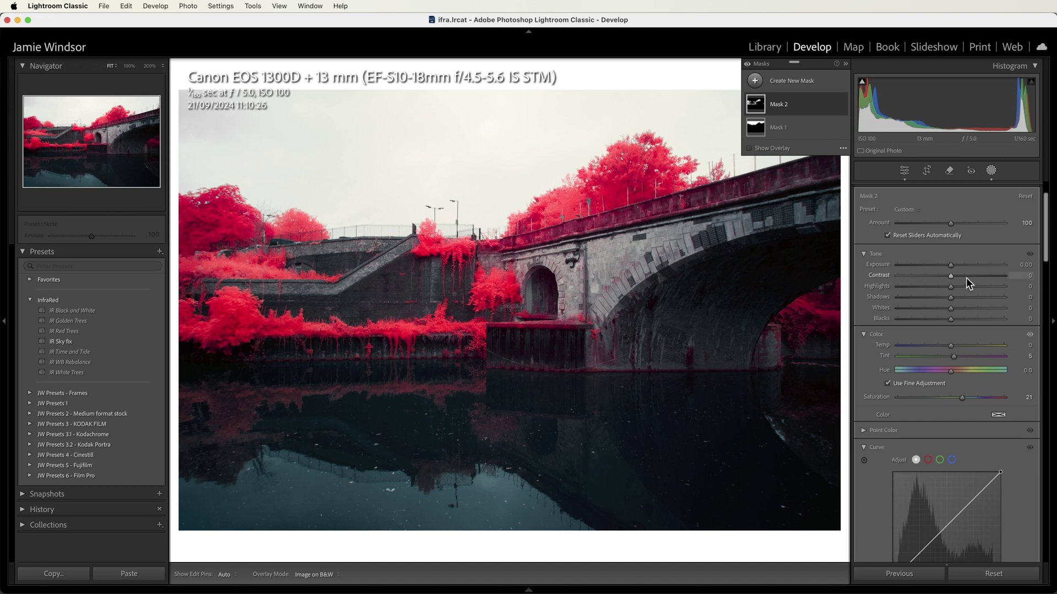
drag(950, 265, 954, 264)
drag(956, 264, 957, 264)
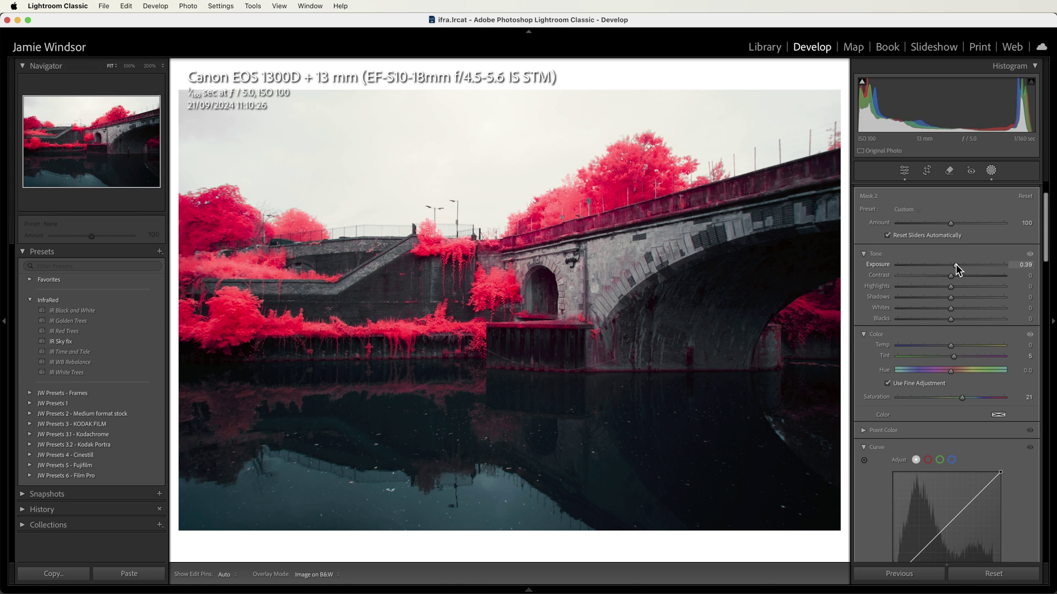
Exit Masking to return to the global Develop adjustments.
key(shift+w)
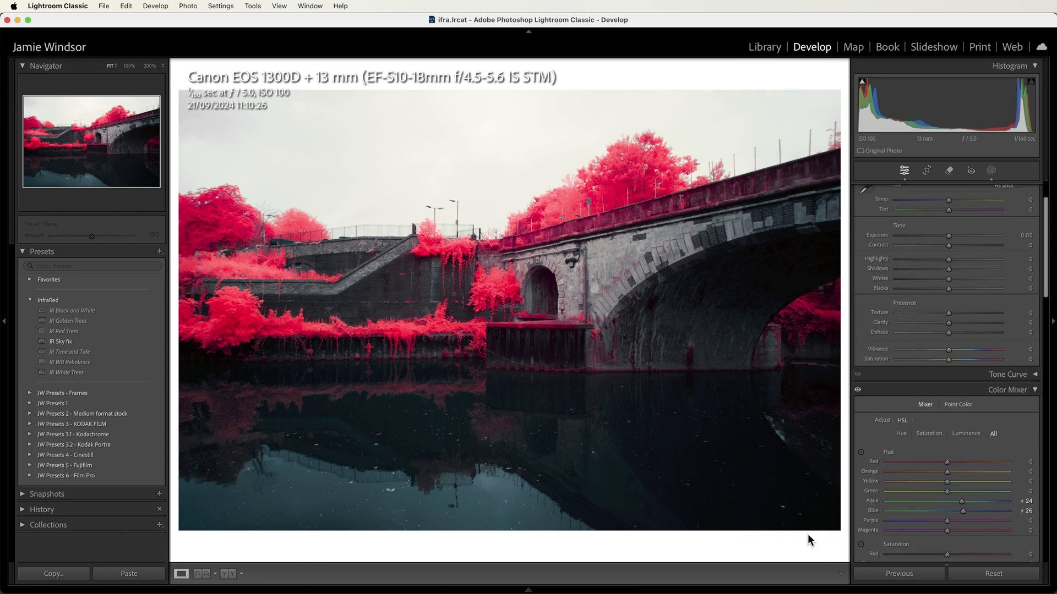